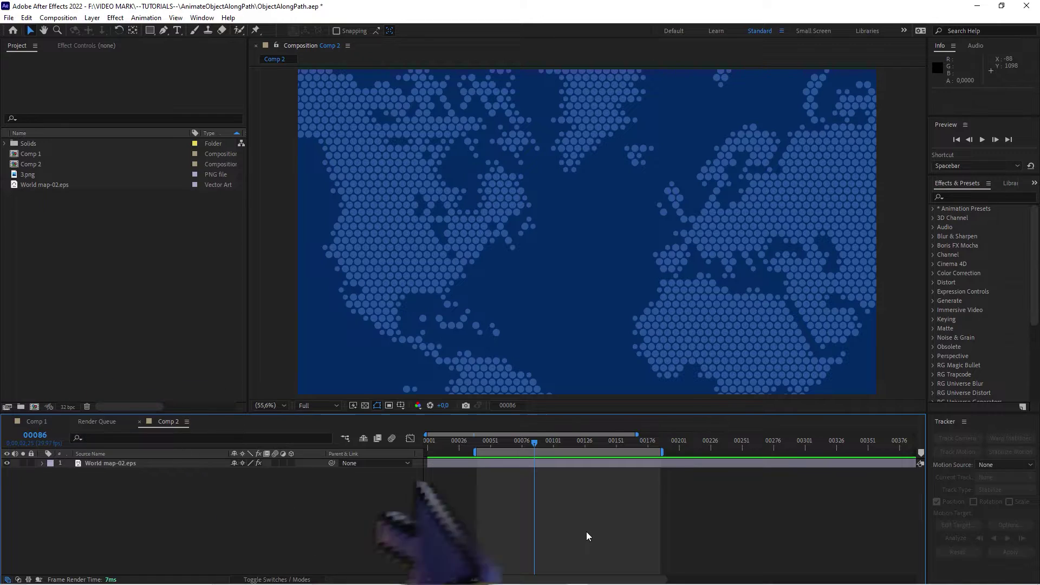
Step: Place 3.png above the world map layer in Comp 2 and scale it to 15%
{"action": "left_click", "coordinate": [96, 466]}
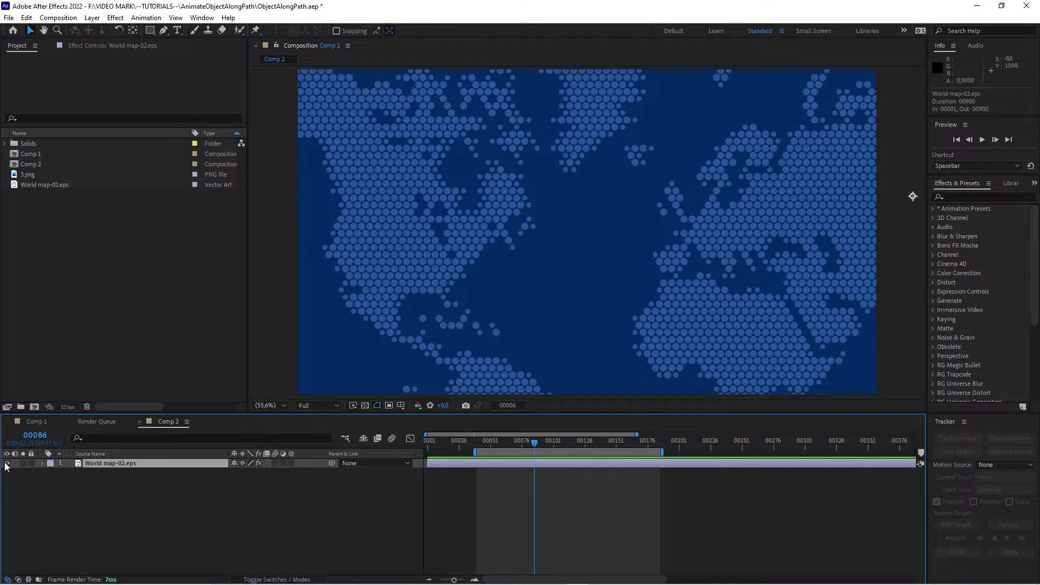
{"action": "left_click", "coordinate": [7, 463]}
{"action": "left_click", "coordinate": [6, 464]}
{"action": "left_click_drag", "start_coordinate": [28, 174], "coordinate": [172, 408]}
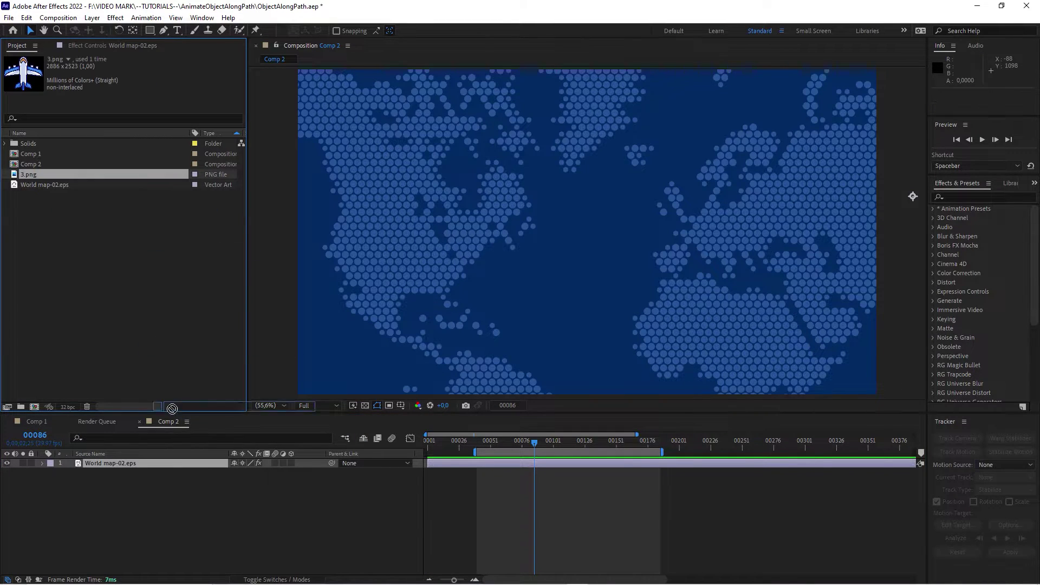
{"action": "left_click_drag", "start_coordinate": [162, 459], "coordinate": [163, 459]}
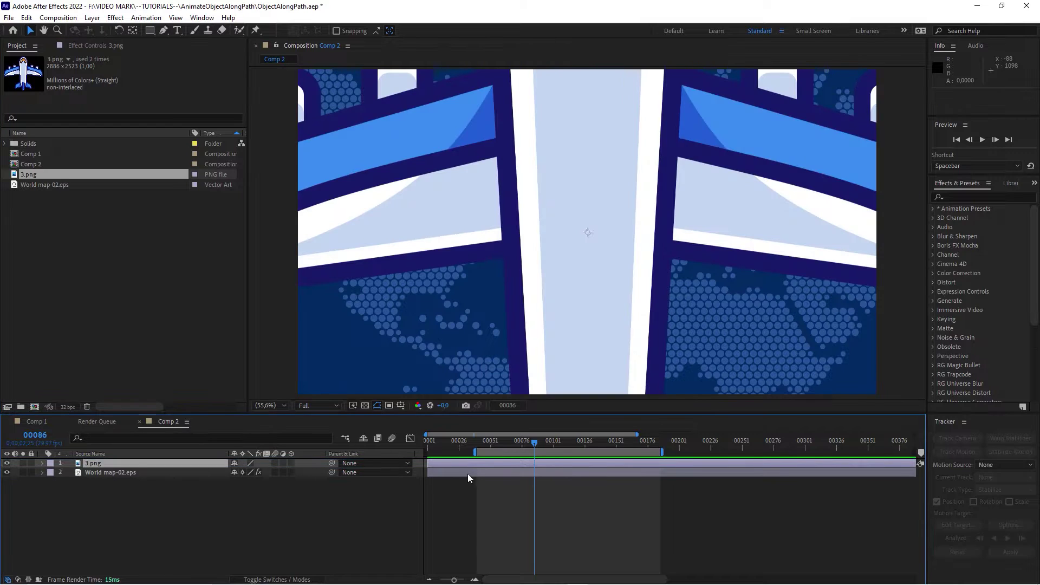
{"action": "type", "text": "s"}
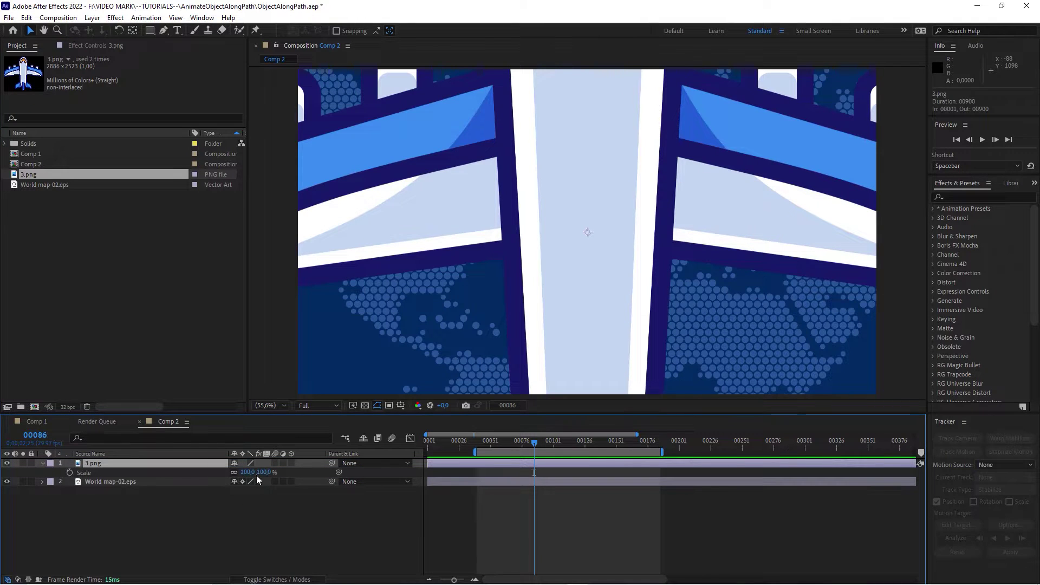
{"action": "type", "text": "15"}
{"action": "key", "text": "Return"}
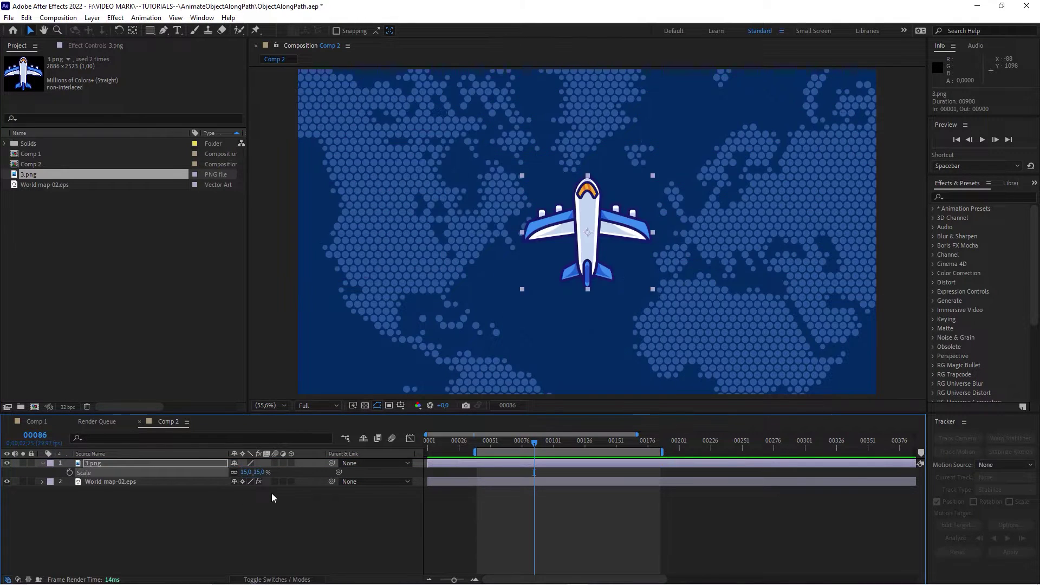
{"action": "left_click", "coordinate": [591, 528]}
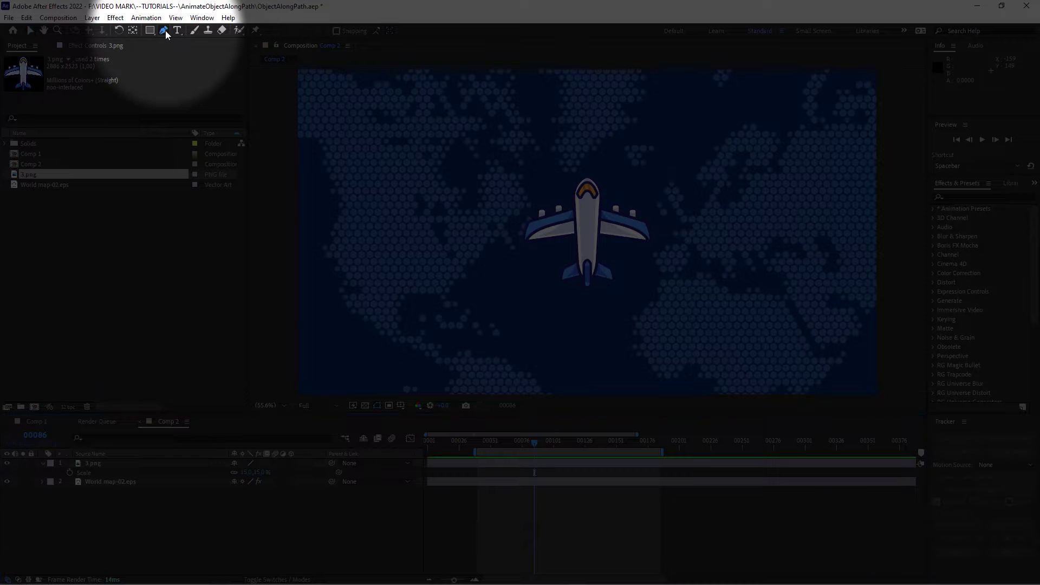
Step: Draw a Pen path from the map's right edge, looping up-left and out to the lower-left map area
{"action": "left_click", "coordinate": [166, 34]}
{"action": "left_click", "coordinate": [897, 192]}
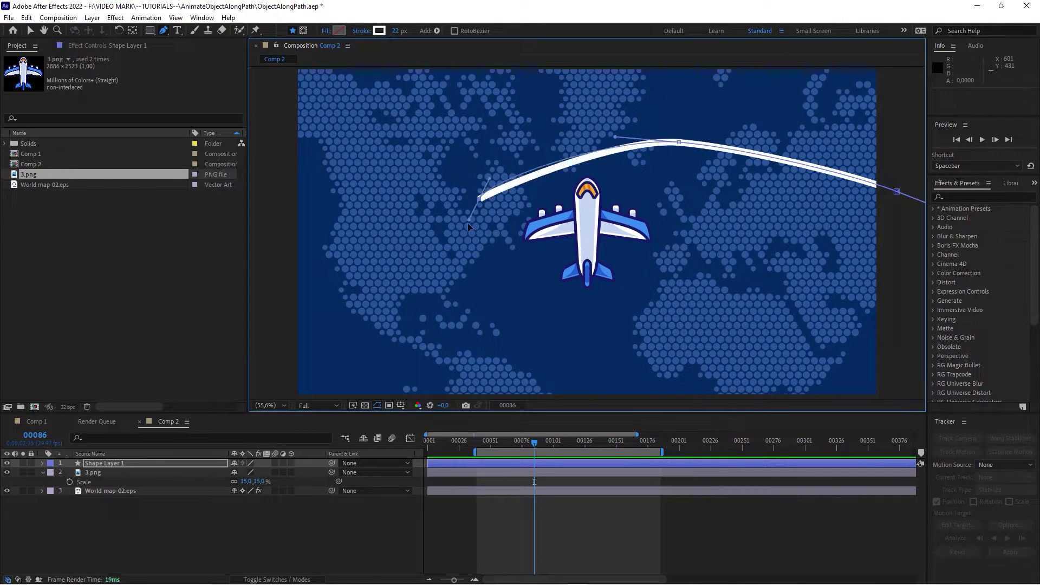
{"action": "left_click_drag", "start_coordinate": [469, 223], "coordinate": [471, 238]}
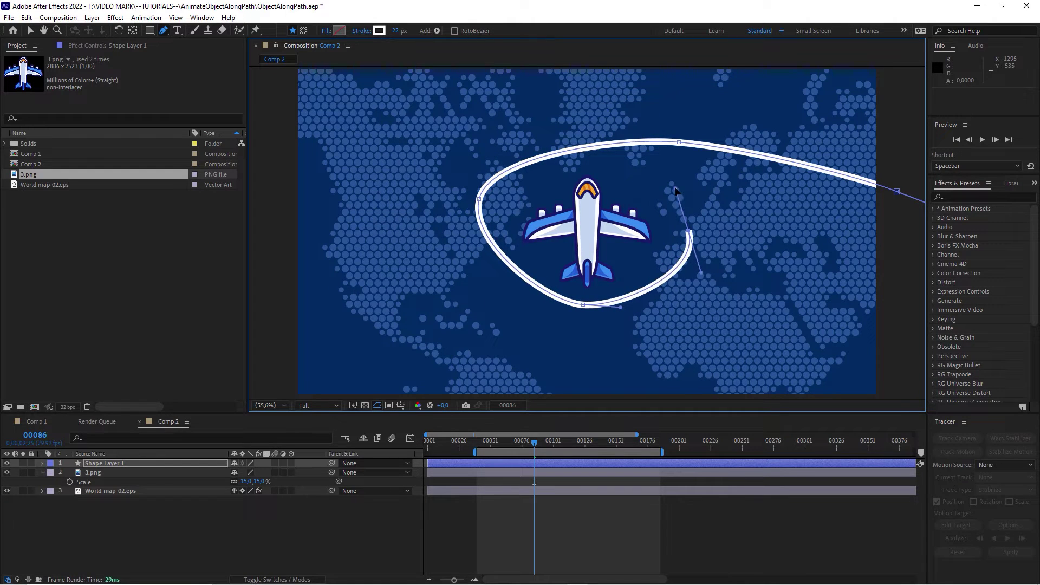
{"action": "left_click_drag", "start_coordinate": [475, 165], "coordinate": [436, 179]}
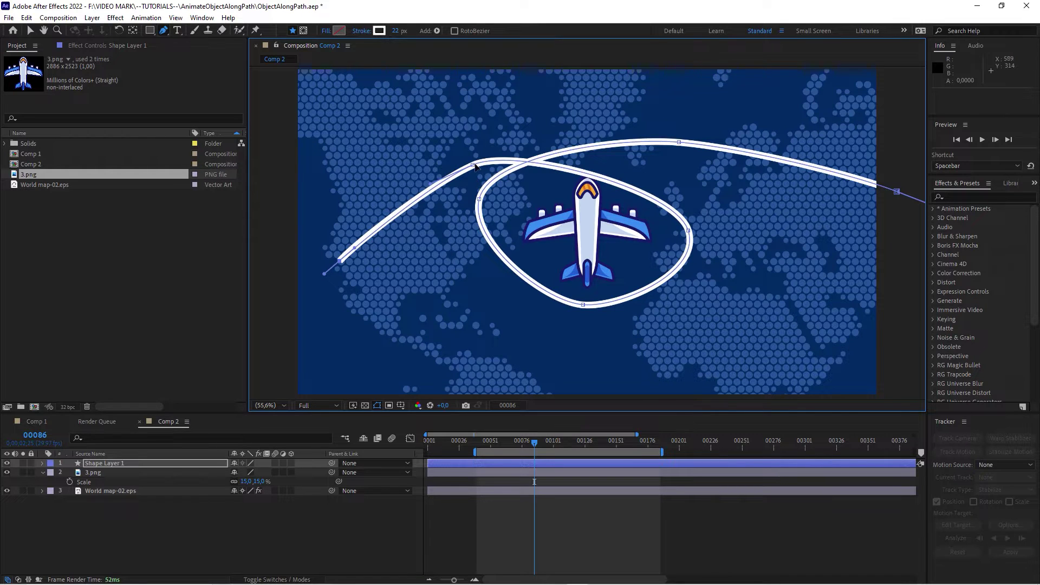
{"action": "left_click_drag", "start_coordinate": [476, 166], "coordinate": [507, 169]}
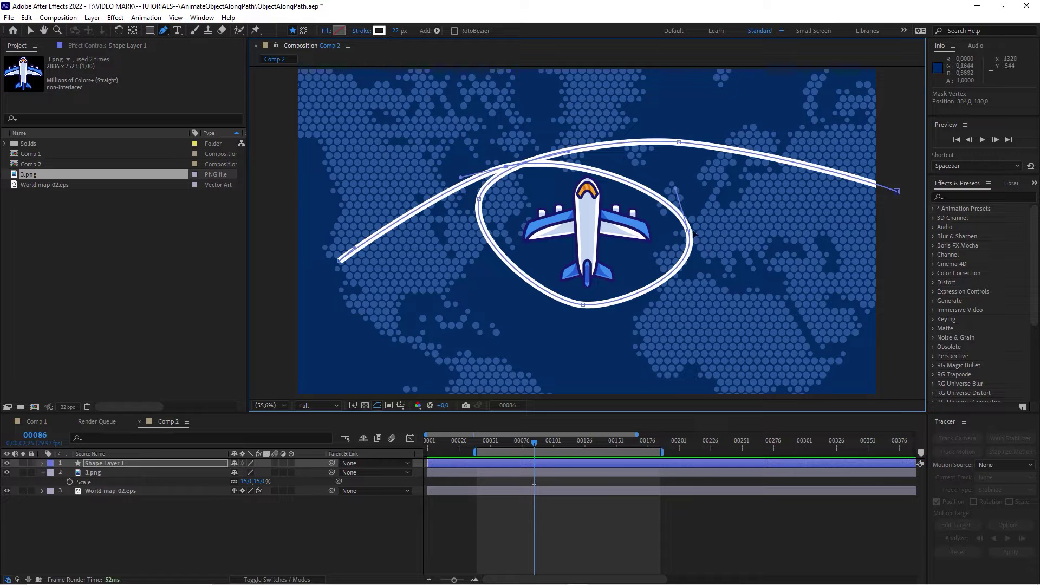
Step: Reshape the loop's vertices and Bezier handles to smooth its sides and widen its upper curve
{"action": "left_click_drag", "start_coordinate": [696, 230], "coordinate": [691, 206]}
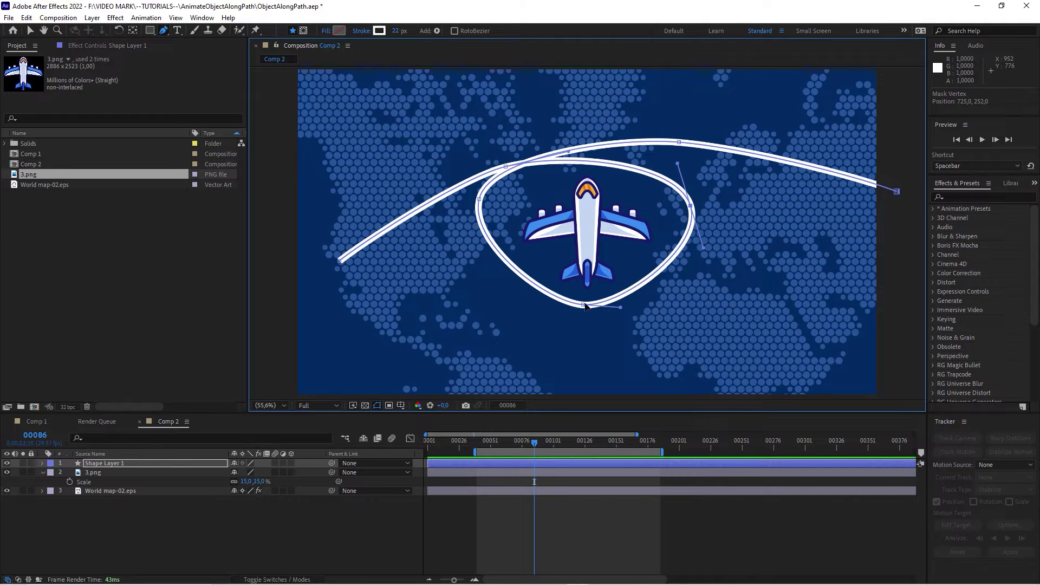
{"action": "left_click_drag", "start_coordinate": [584, 305], "coordinate": [658, 304]}
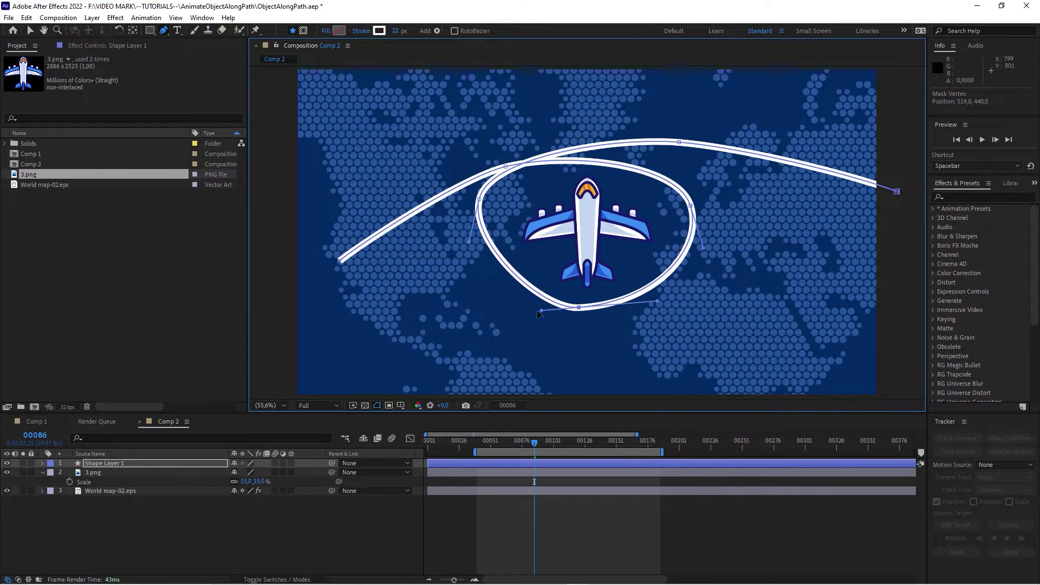
{"action": "left_click_drag", "start_coordinate": [541, 313], "coordinate": [521, 308]}
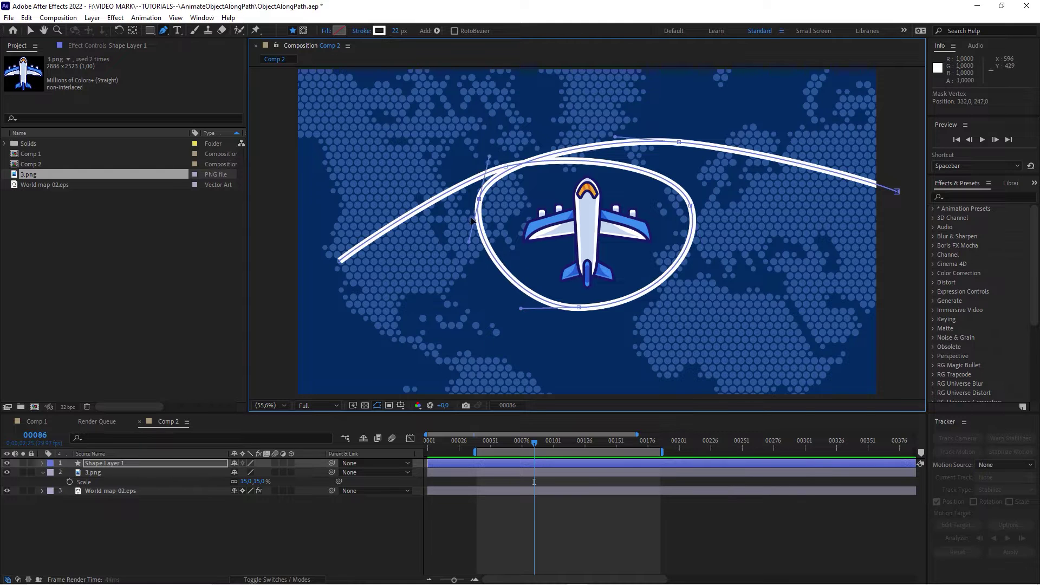
{"action": "left_click_drag", "start_coordinate": [472, 220], "coordinate": [475, 223]}
{"action": "left_click_drag", "start_coordinate": [485, 181], "coordinate": [479, 168]}
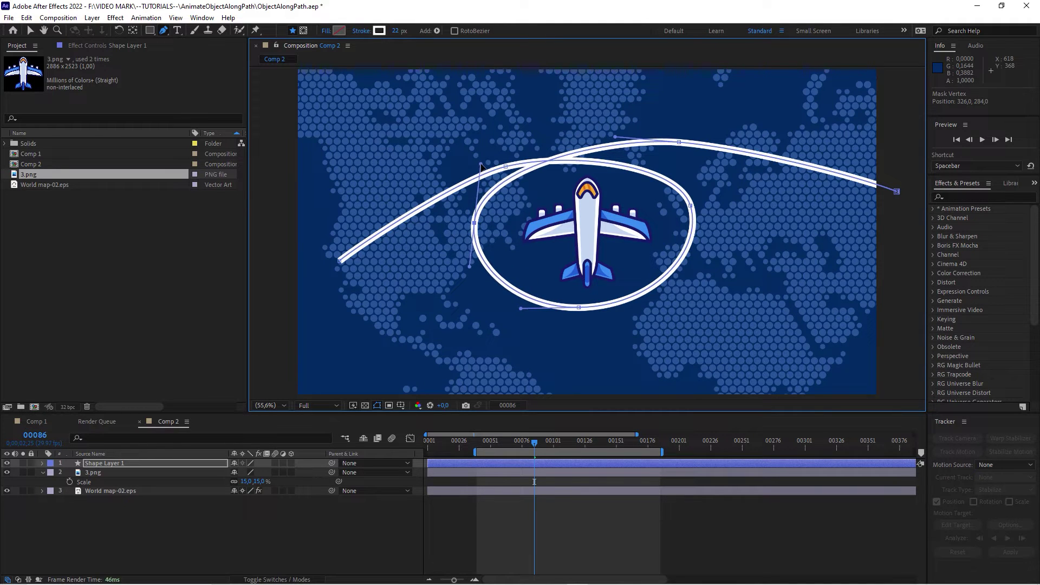
{"action": "left_click_drag", "start_coordinate": [682, 146], "coordinate": [719, 151]}
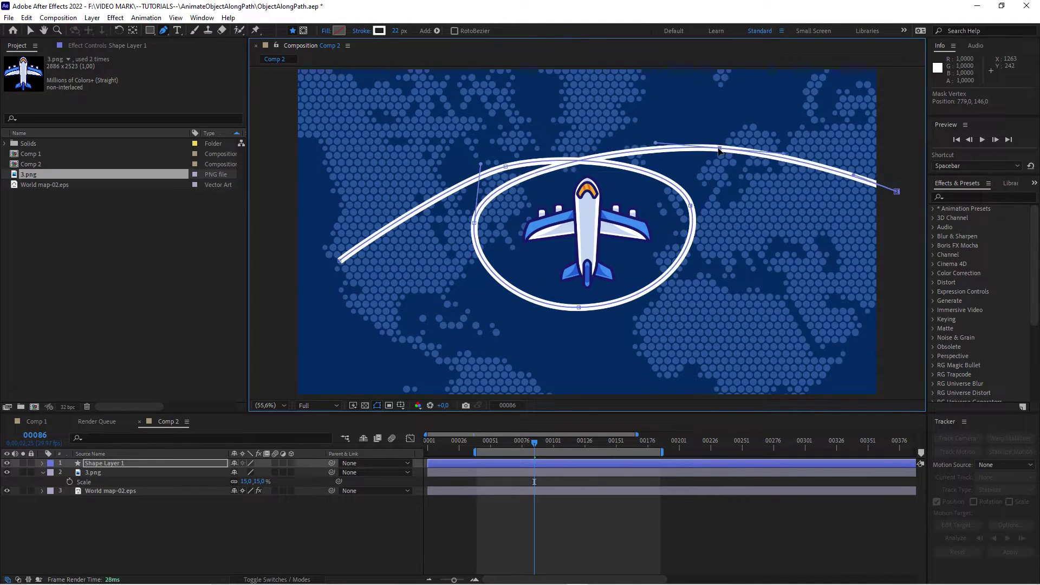
{"action": "left_click_drag", "start_coordinate": [633, 145], "coordinate": [625, 144]}
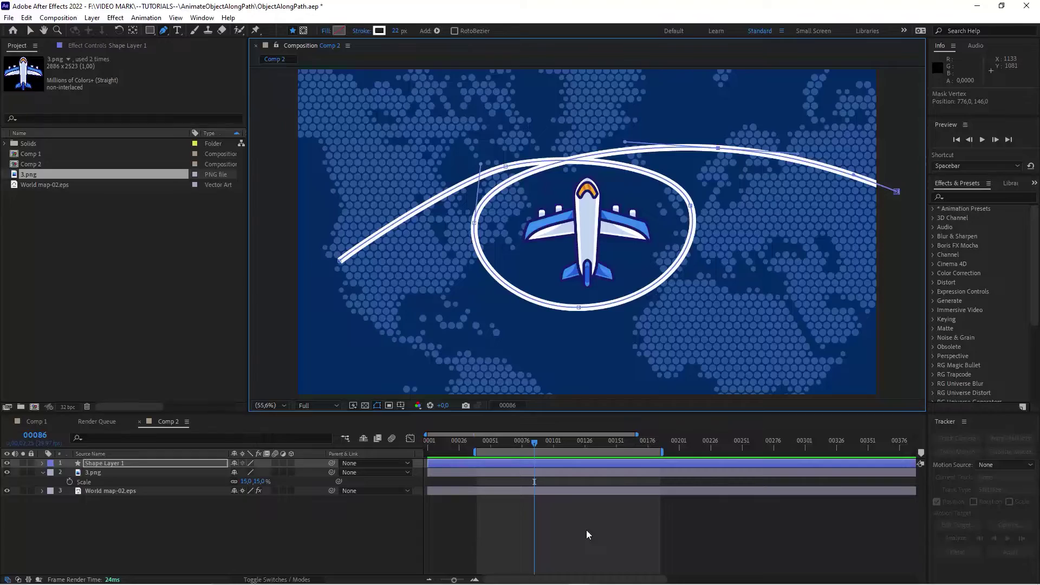
Step: Copy the Path property from Shape Layer 1 > Contents > Shape 1 > Path 1
{"action": "left_click", "coordinate": [211, 546]}
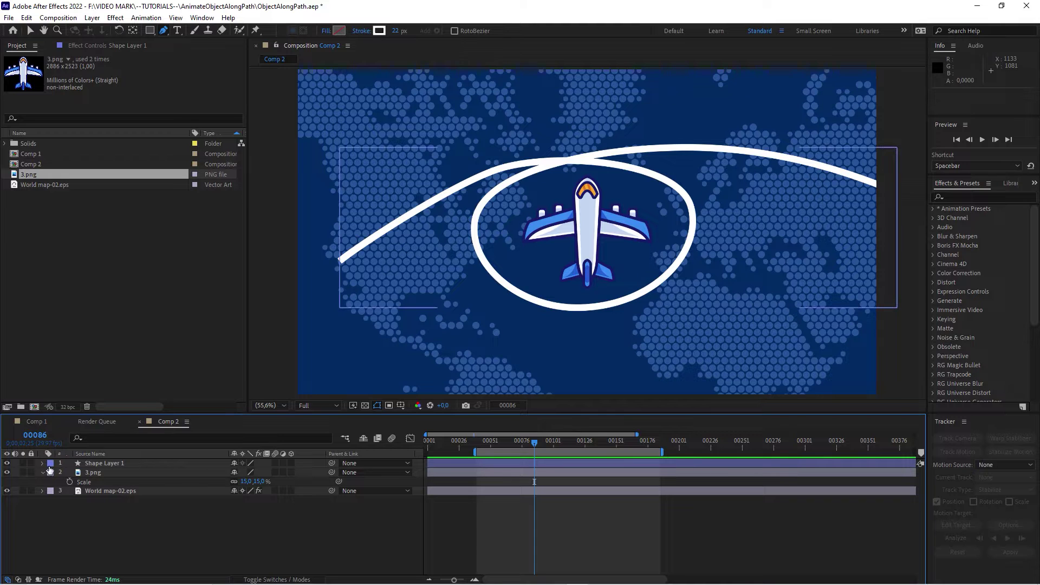
{"action": "left_click", "coordinate": [105, 464]}
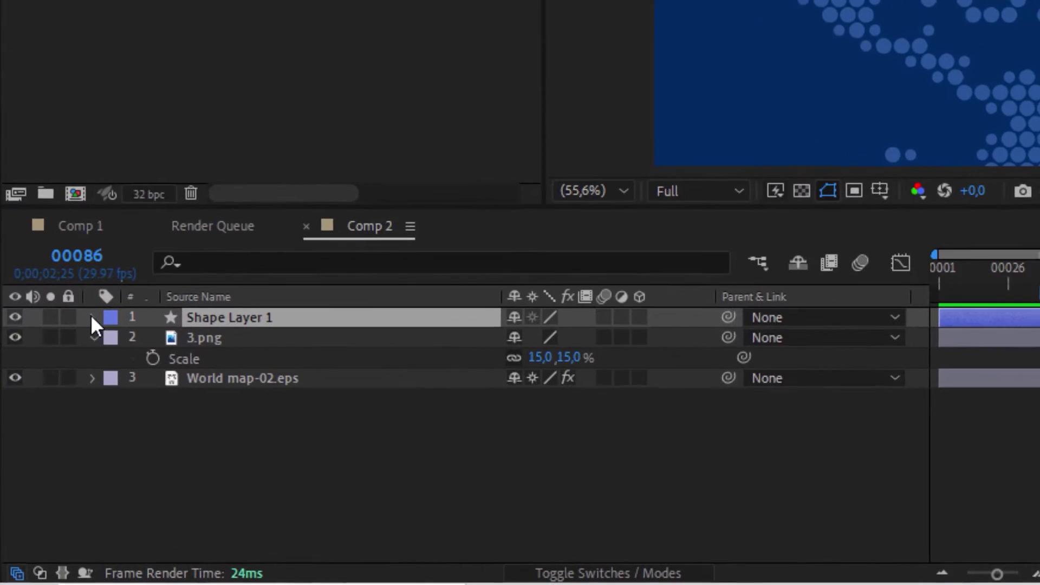
{"action": "left_click", "coordinate": [42, 463]}
{"action": "left_click", "coordinate": [115, 336]}
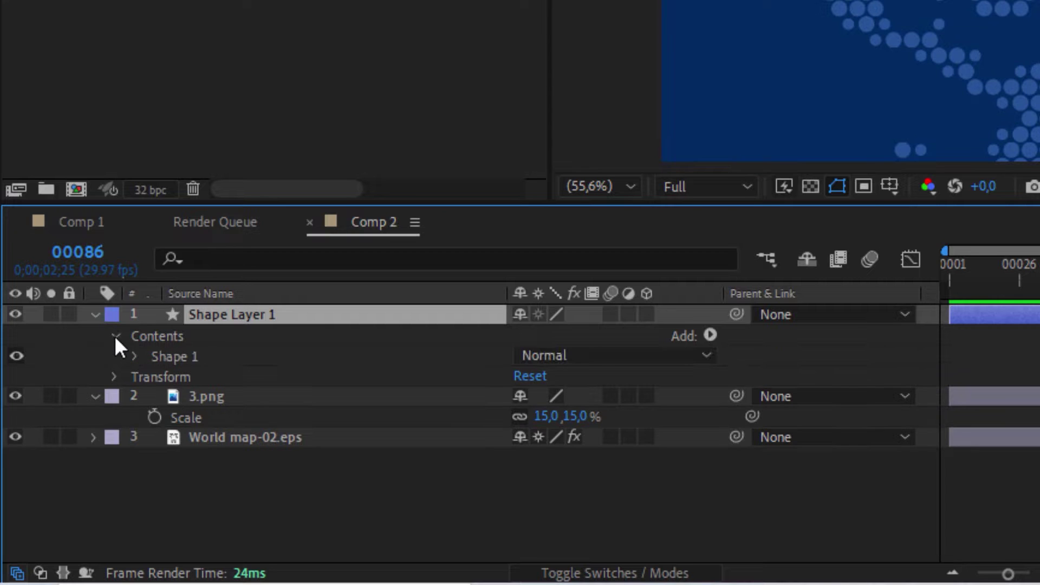
{"action": "left_click", "coordinate": [133, 356]}
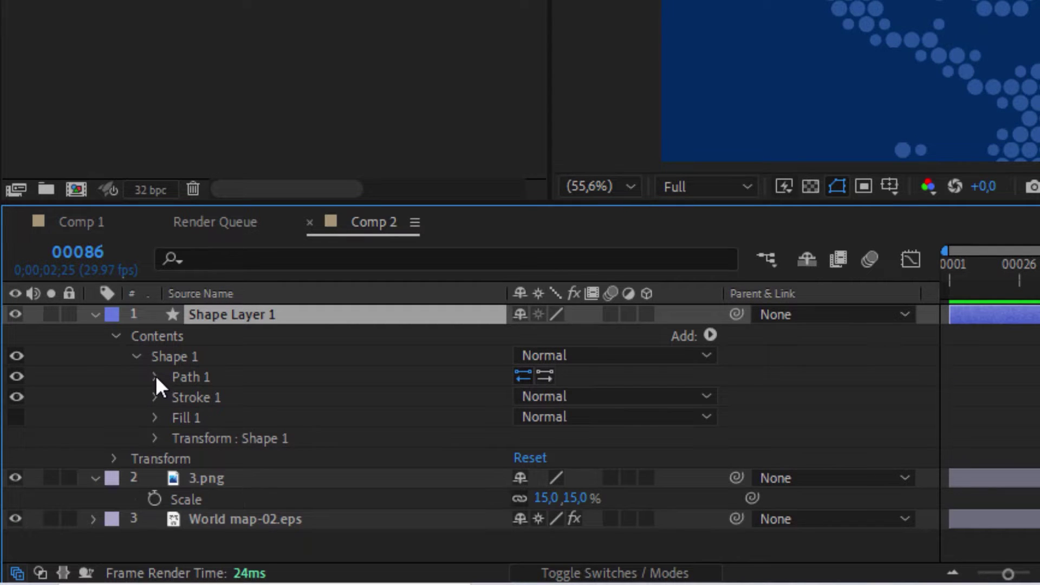
{"action": "left_click", "coordinate": [156, 376]}
{"action": "left_click", "coordinate": [226, 400]}
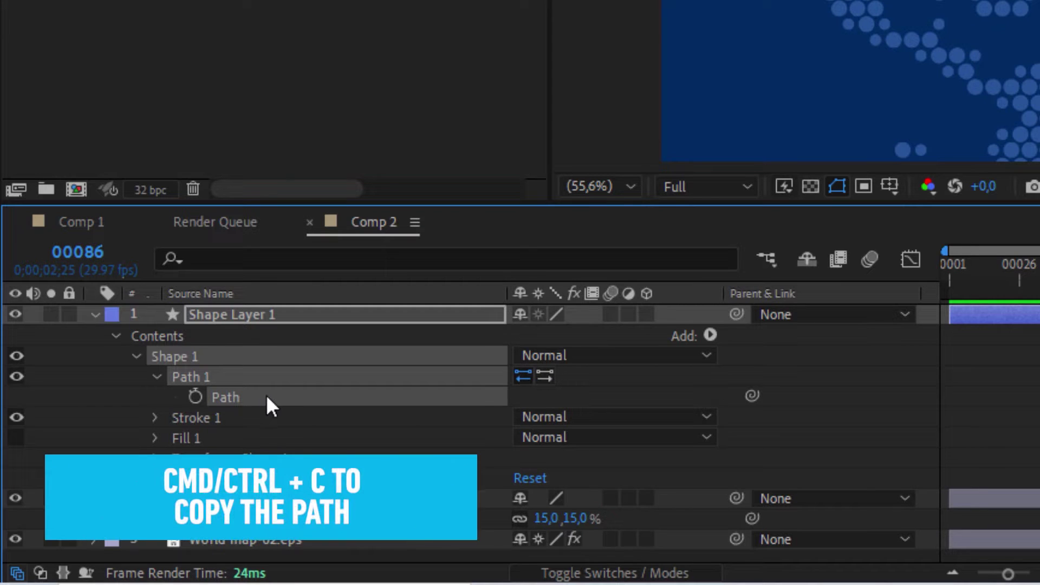
Step: Show only the 3.png layer's Position property and select it for pasting
{"action": "left_click", "coordinate": [93, 315]}
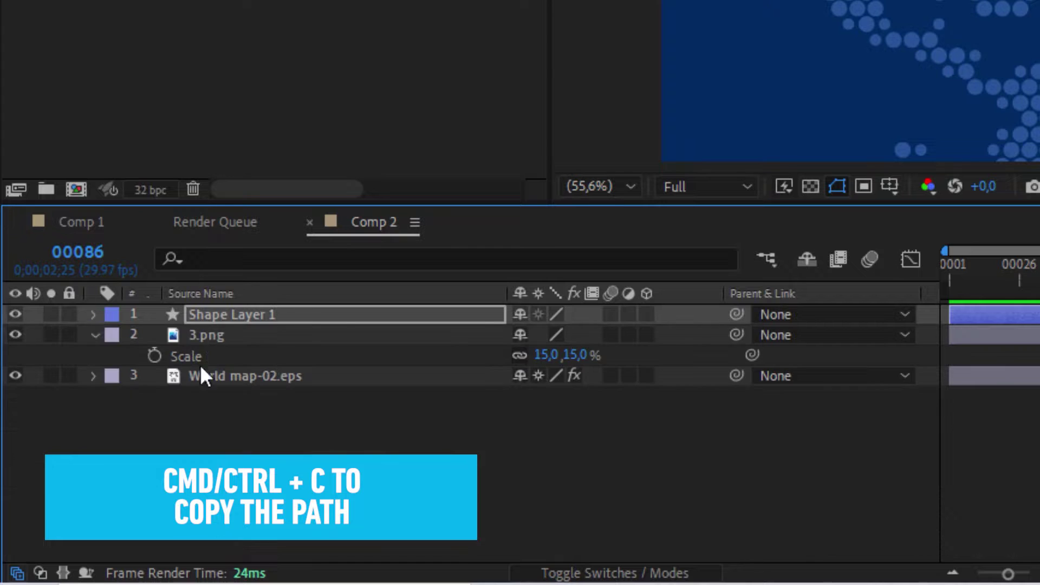
{"action": "left_click", "coordinate": [210, 336]}
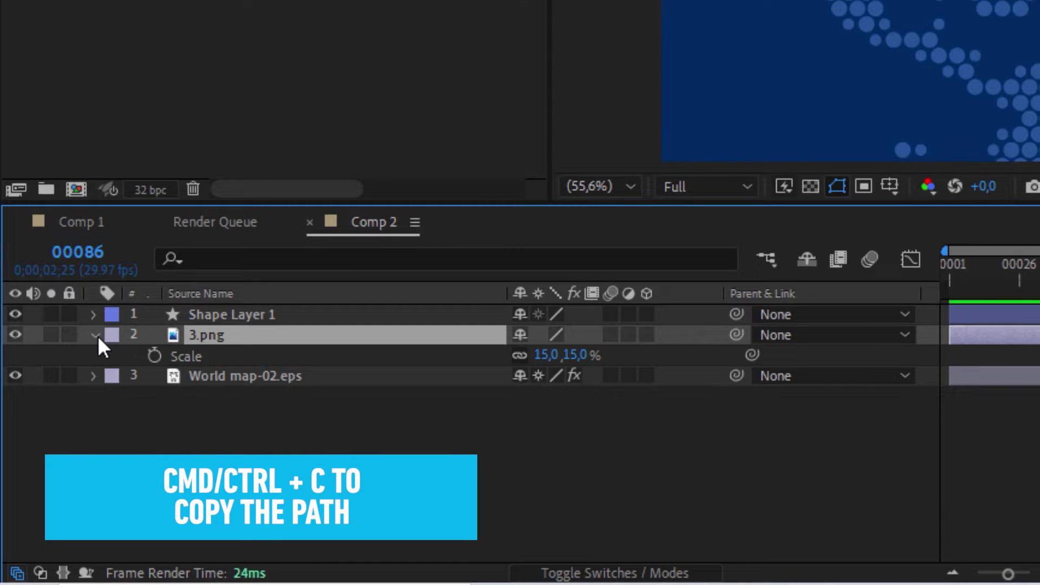
{"action": "left_click", "coordinate": [96, 336]}
{"action": "left_click", "coordinate": [96, 336]}
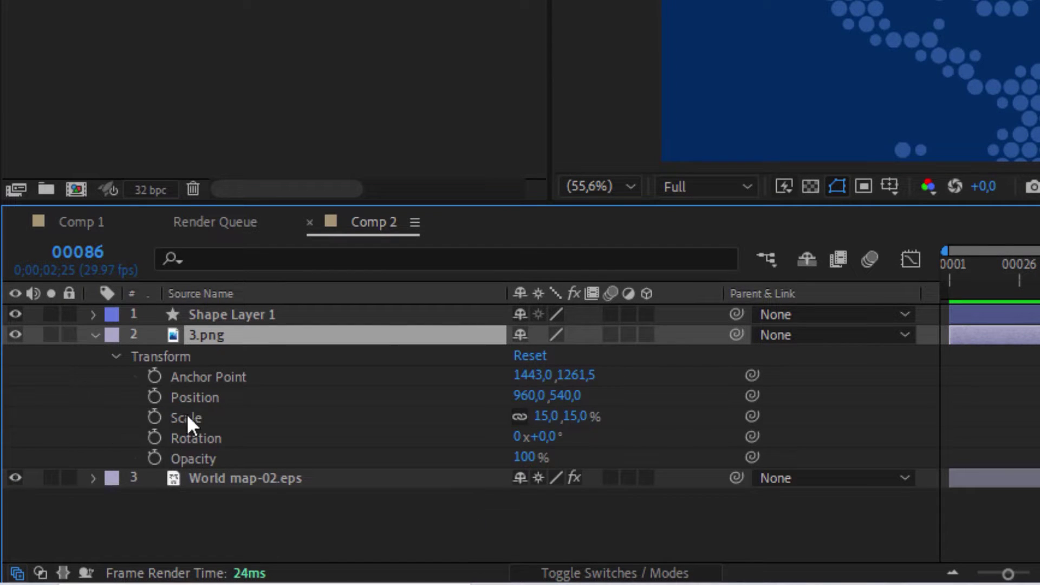
{"action": "left_click", "coordinate": [94, 336]}
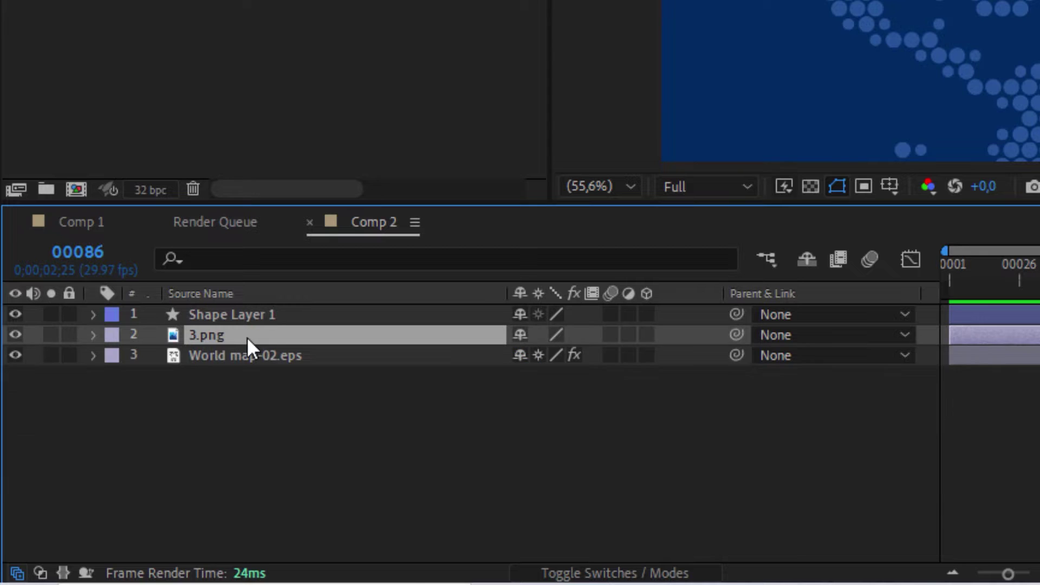
{"action": "key", "text": "p"}
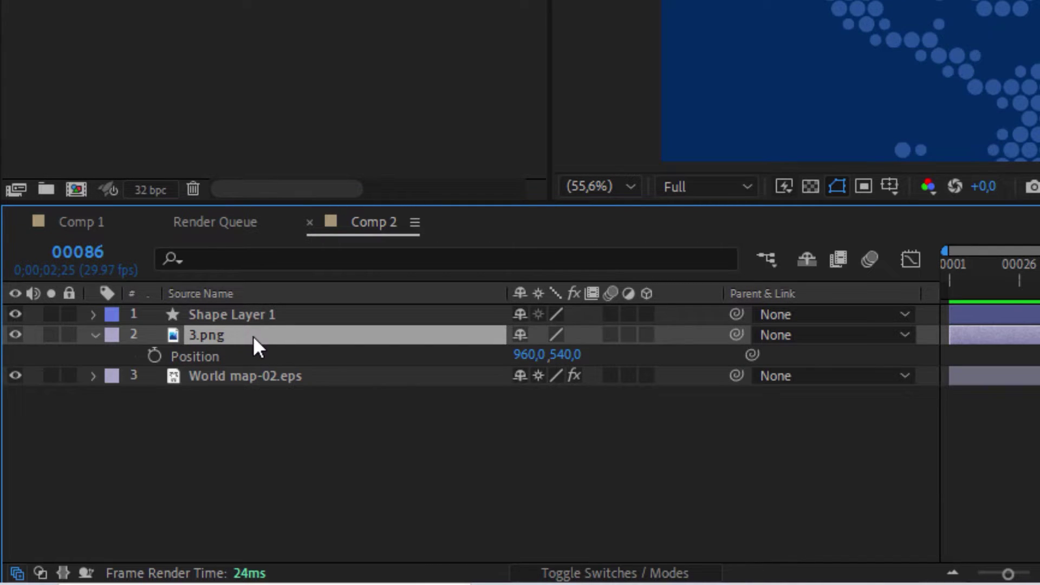
{"action": "left_click", "coordinate": [205, 356]}
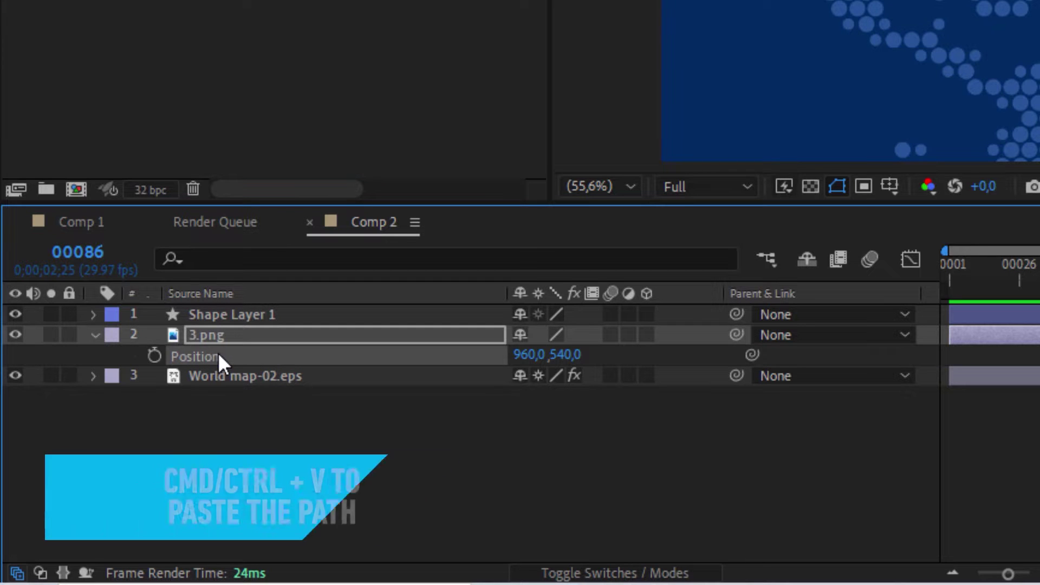
Step: Paste the path into the plane's Position and stretch the flight from frame 00040 to 00176
{"action": "key", "text": "ctrl+v"}
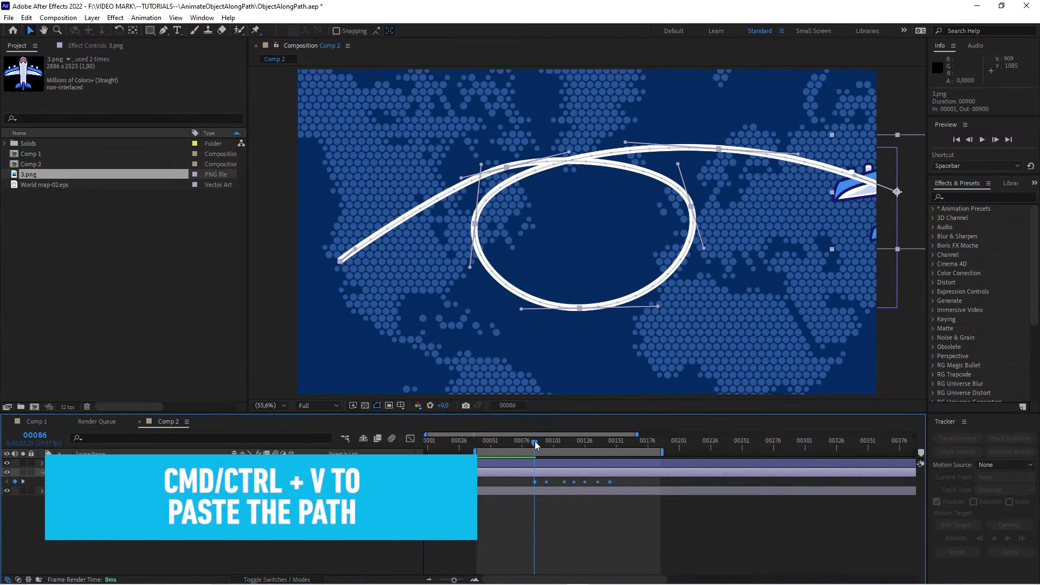
{"action": "left_click_drag", "start_coordinate": [536, 445], "coordinate": [572, 483]}
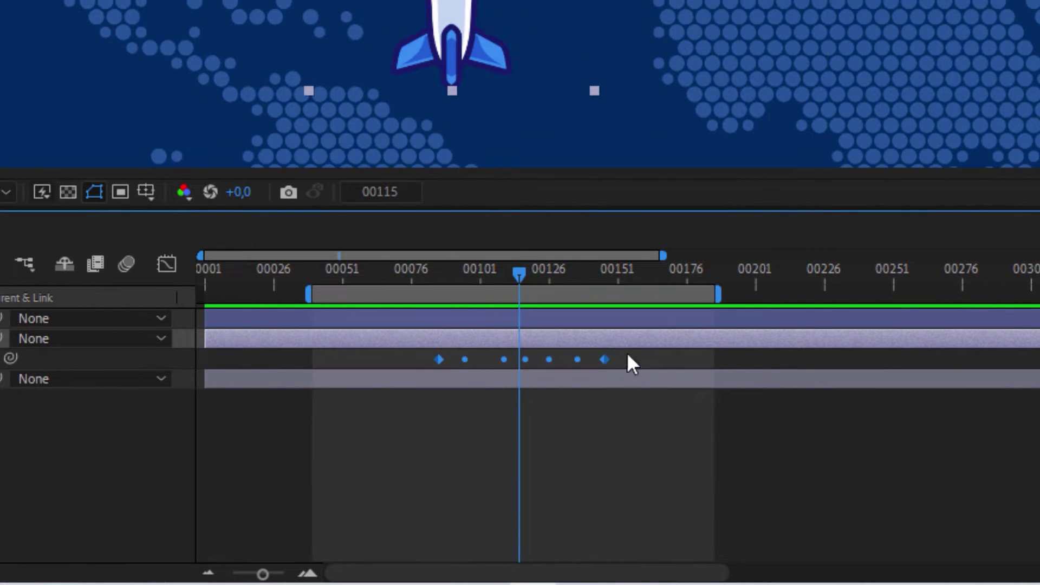
{"action": "left_click_drag", "start_coordinate": [437, 359], "coordinate": [388, 360]}
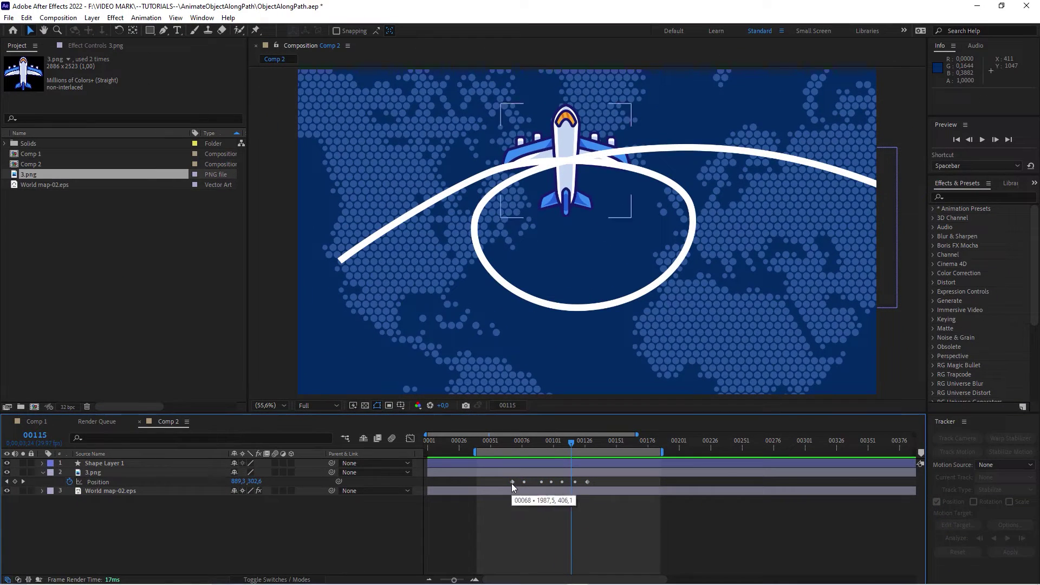
{"action": "left_click_drag", "start_coordinate": [512, 484], "coordinate": [477, 482]}
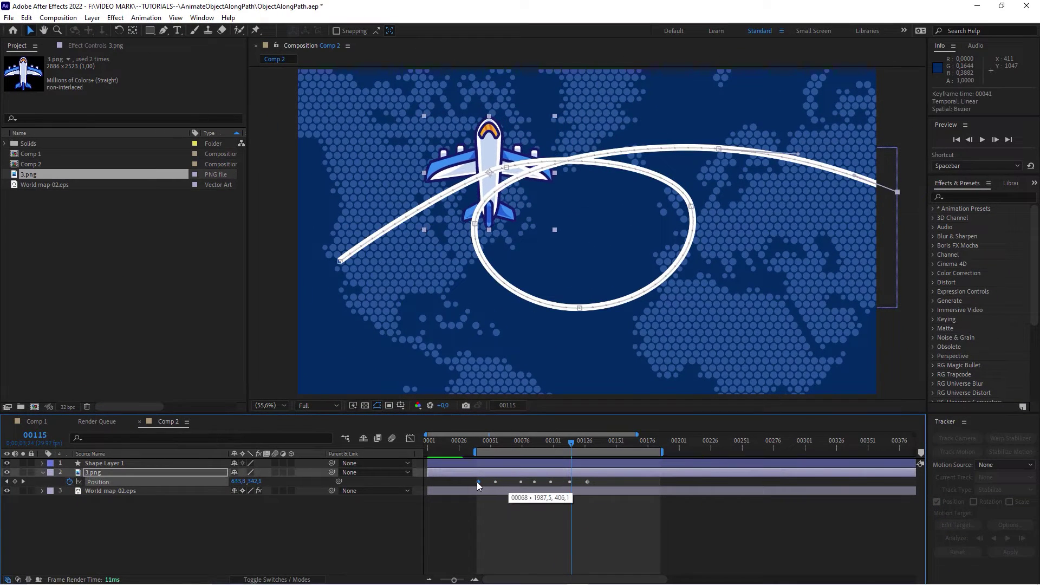
{"action": "left_click_drag", "start_coordinate": [588, 482], "coordinate": [661, 489]}
{"action": "left_click", "coordinate": [519, 459]}
Step: Apply Easy Ease to all seven of the plane's Position keyframes
{"action": "left_click_drag", "start_coordinate": [485, 442], "coordinate": [553, 469]}
{"action": "left_click_drag", "start_coordinate": [673, 479], "coordinate": [473, 486]}
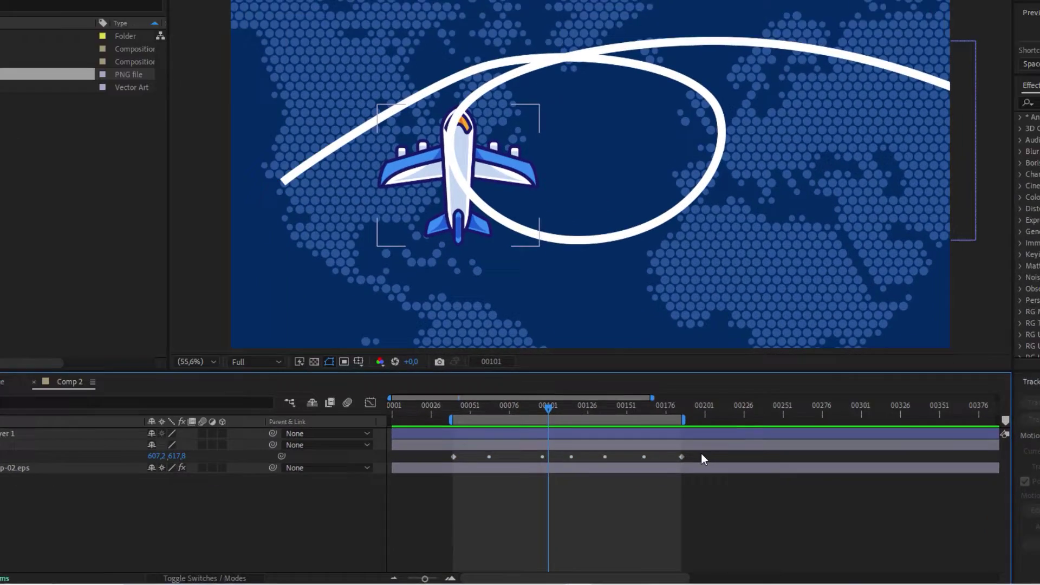
{"action": "left_click_drag", "start_coordinate": [701, 459], "coordinate": [456, 461]}
{"action": "right_click", "coordinate": [347, 342]}
{"action": "mouse_move", "coordinate": [472, 325]}
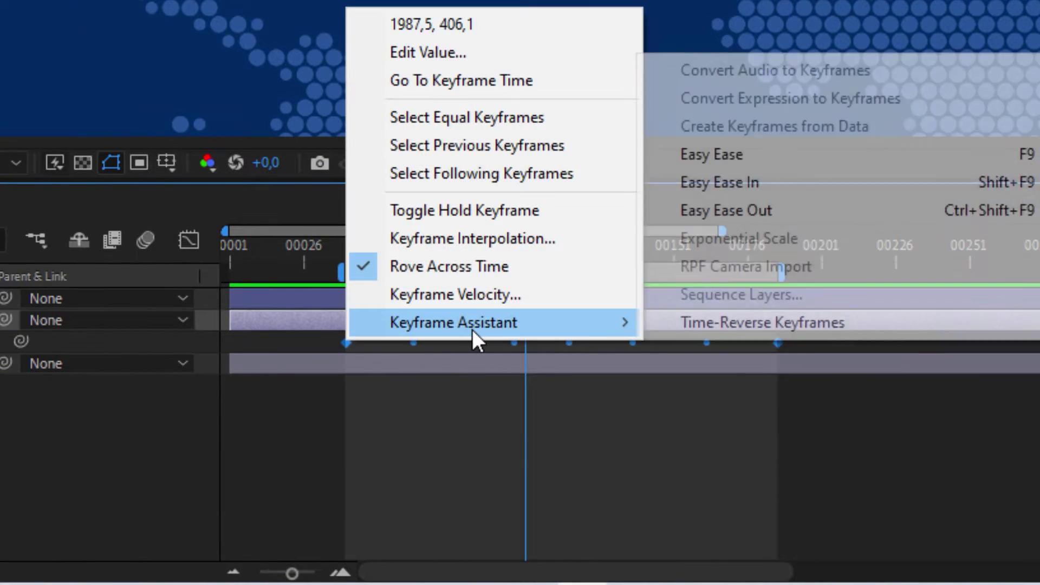
{"action": "left_click", "coordinate": [845, 155]}
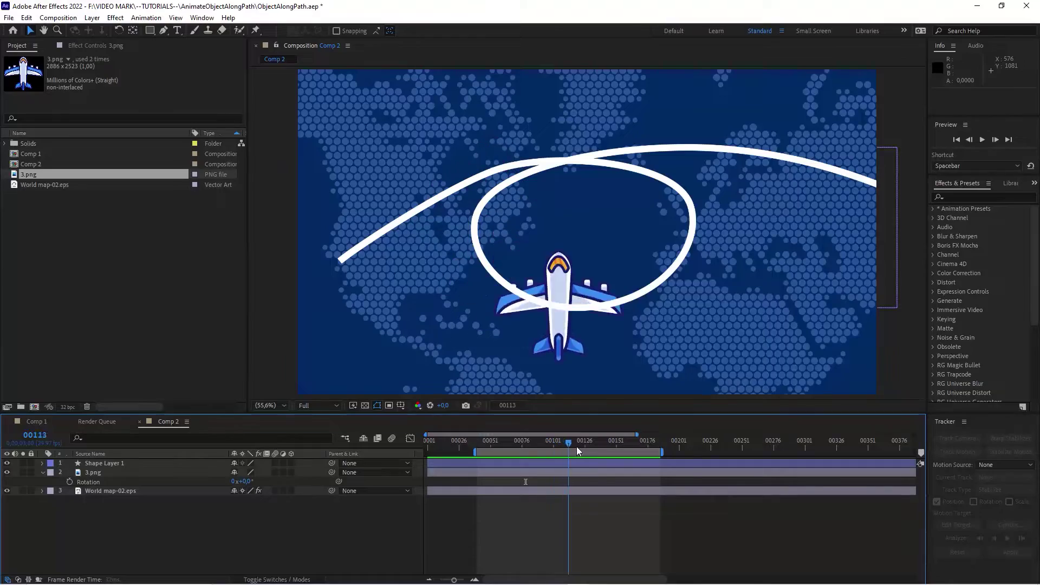
Step: Scrub the time indicator back to an earlier frame
{"action": "left_click_drag", "start_coordinate": [576, 447], "coordinate": [560, 461]}
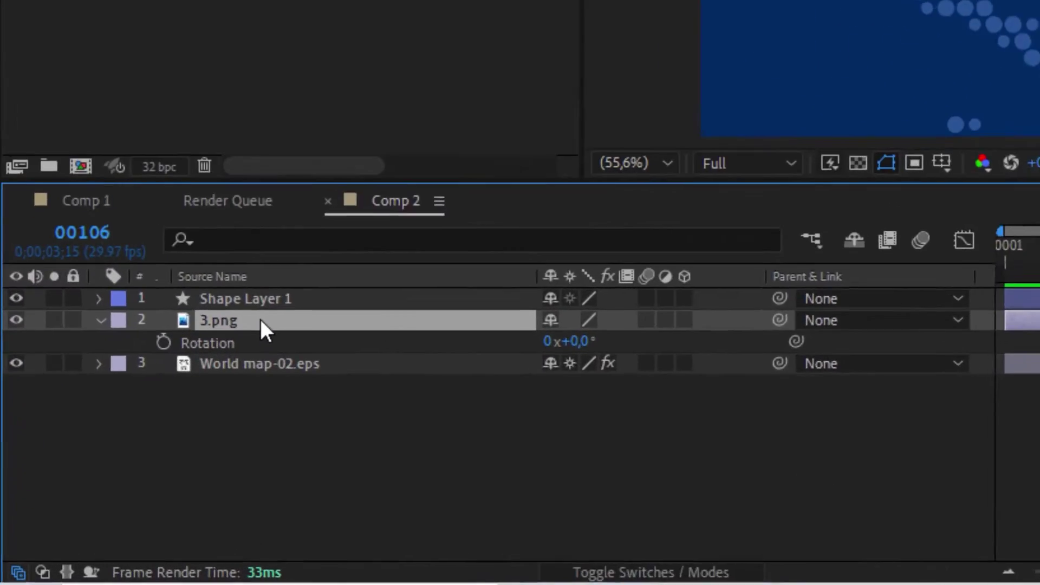
Step: Set the 3.png layer's Auto-Orient to Orient Along Path and scrub to check the turning
{"action": "right_click", "coordinate": [111, 473]}
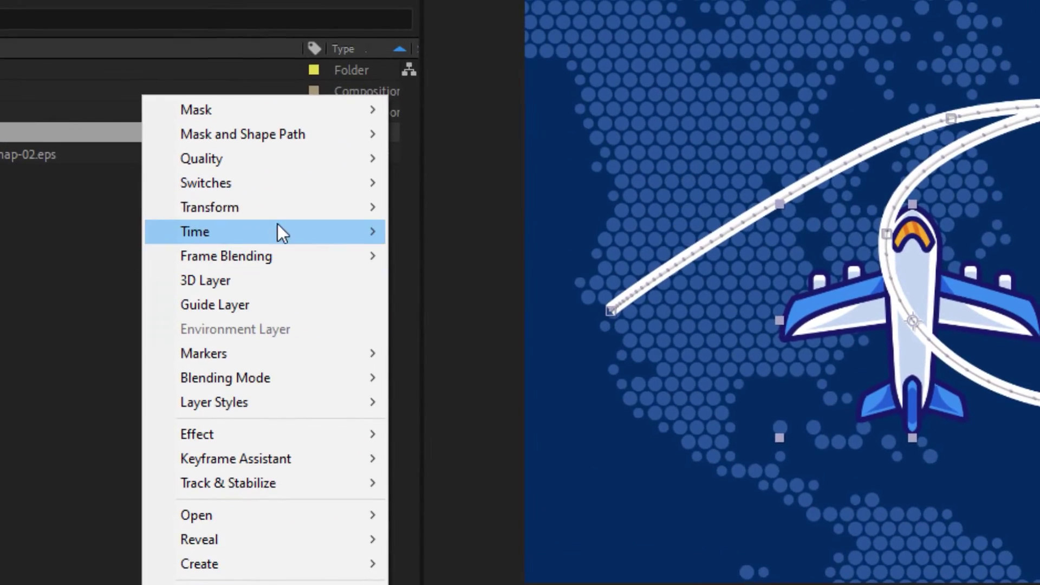
{"action": "mouse_move", "coordinate": [278, 211]}
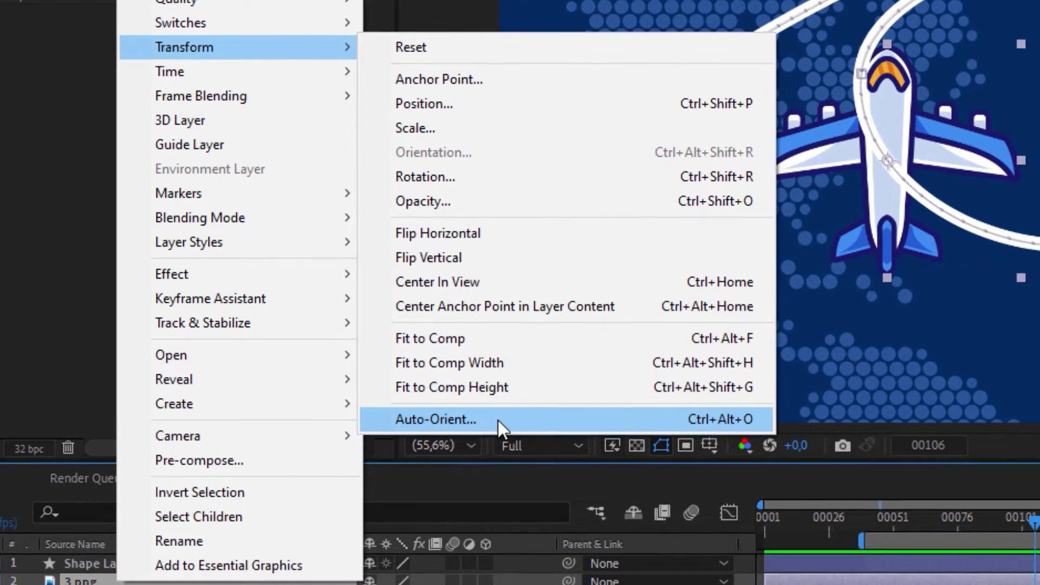
{"action": "left_click", "coordinate": [516, 530]}
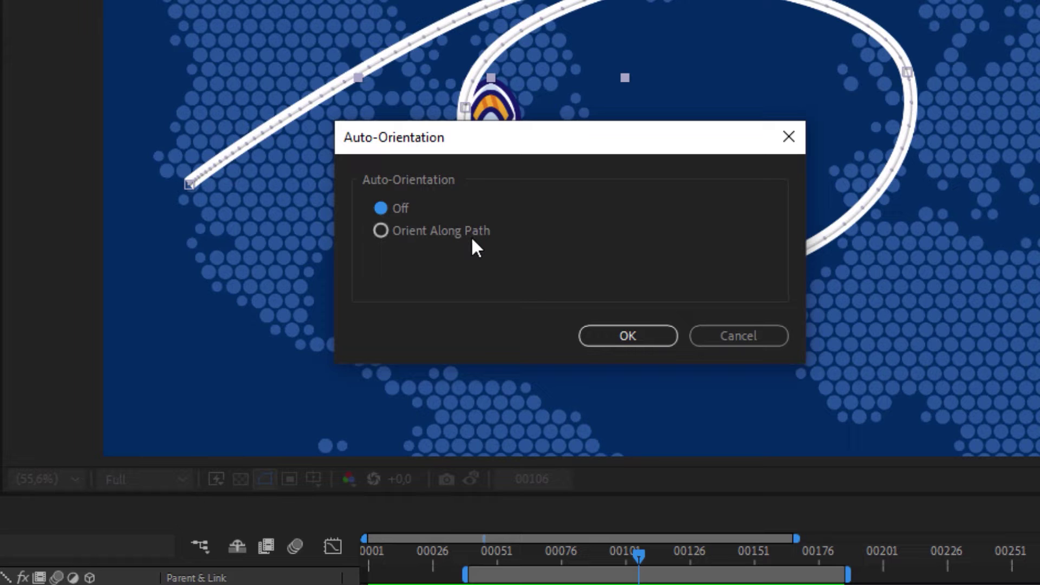
{"action": "left_click", "coordinate": [454, 230]}
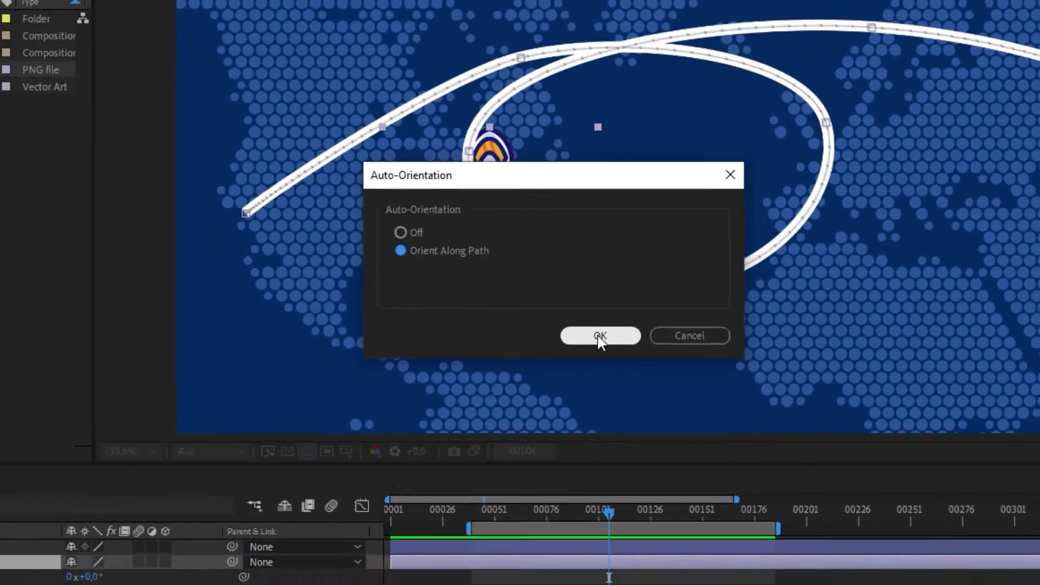
{"action": "left_click", "coordinate": [628, 336]}
{"action": "left_click_drag", "start_coordinate": [518, 445], "coordinate": [569, 450]}
Step: Set the plane's Rotation to 90° so its nose points along the path
{"action": "key", "text": "r"}
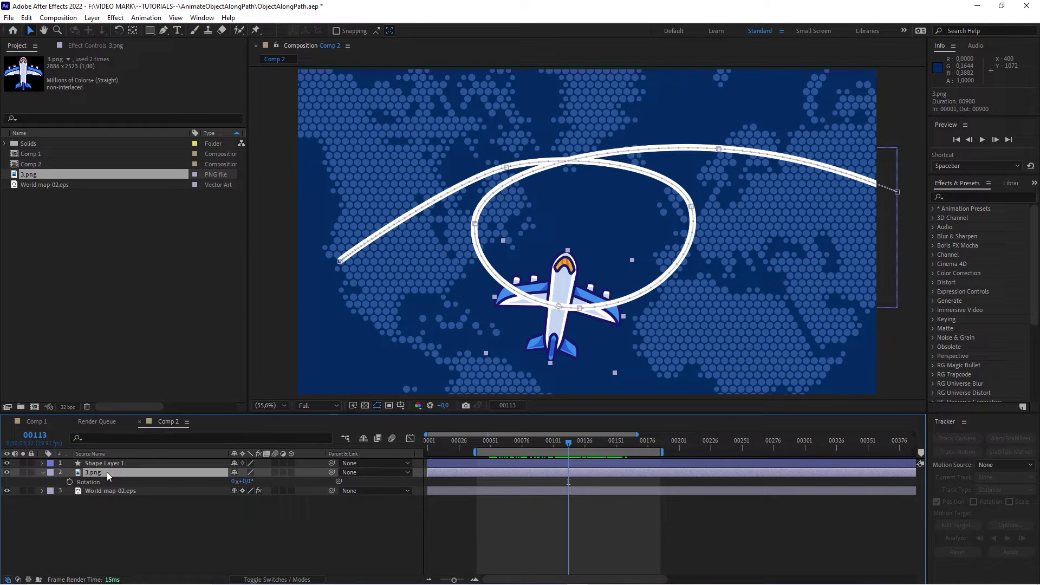
{"action": "key", "text": "r"}
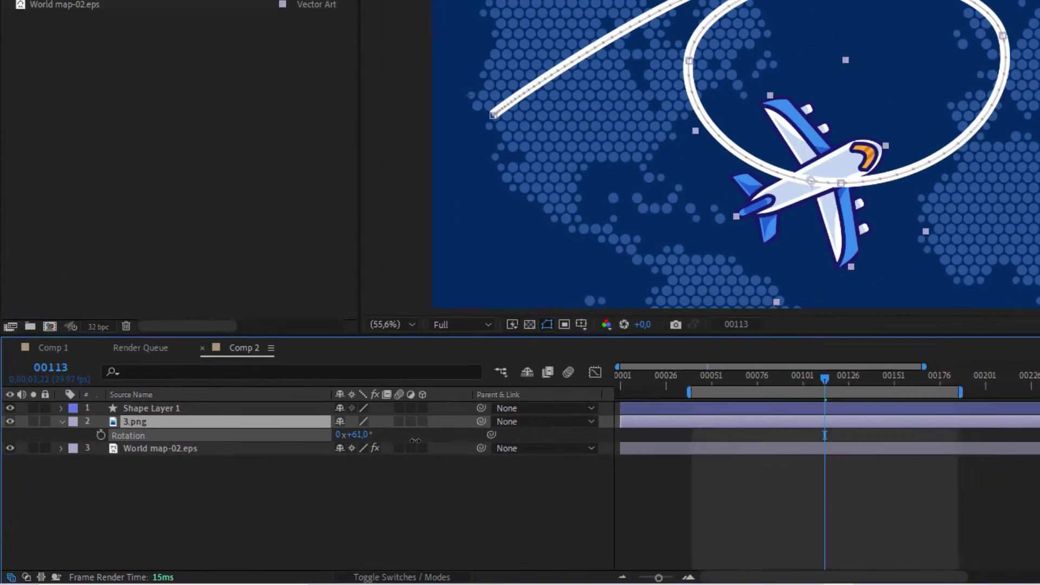
{"action": "left_click_drag", "start_coordinate": [583, 336], "coordinate": [719, 347]}
{"action": "left_click_drag", "start_coordinate": [298, 486], "coordinate": [296, 486]}
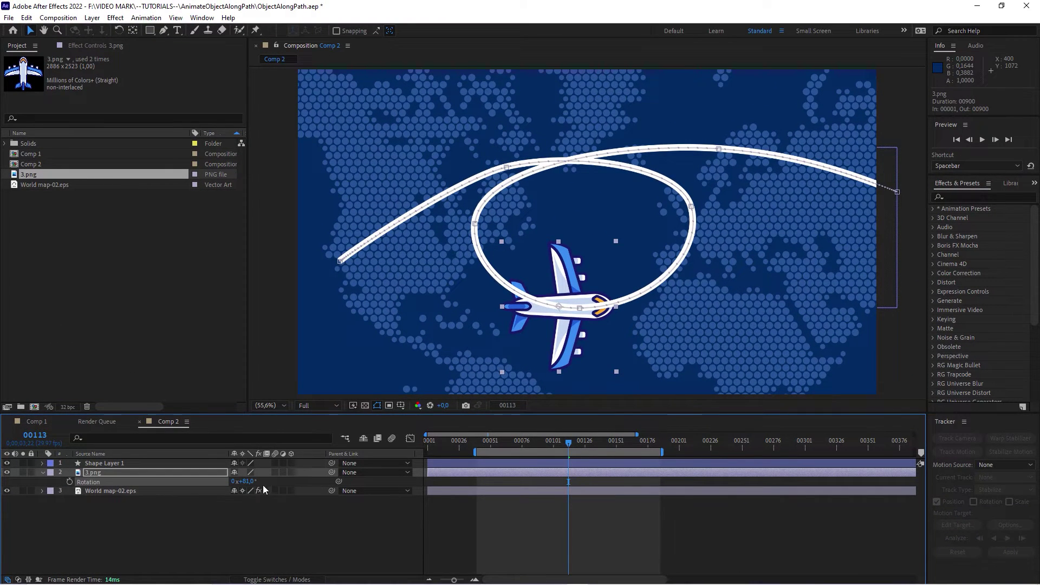
{"action": "type", "text": "90"}
{"action": "key", "text": "Return"}
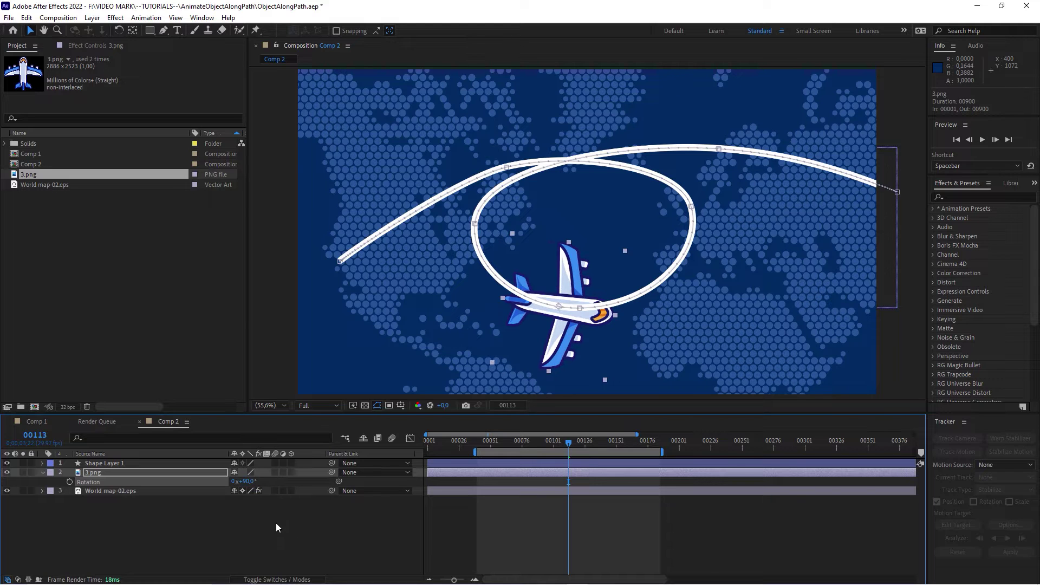
{"action": "left_click_drag", "start_coordinate": [496, 444], "coordinate": [537, 458]}
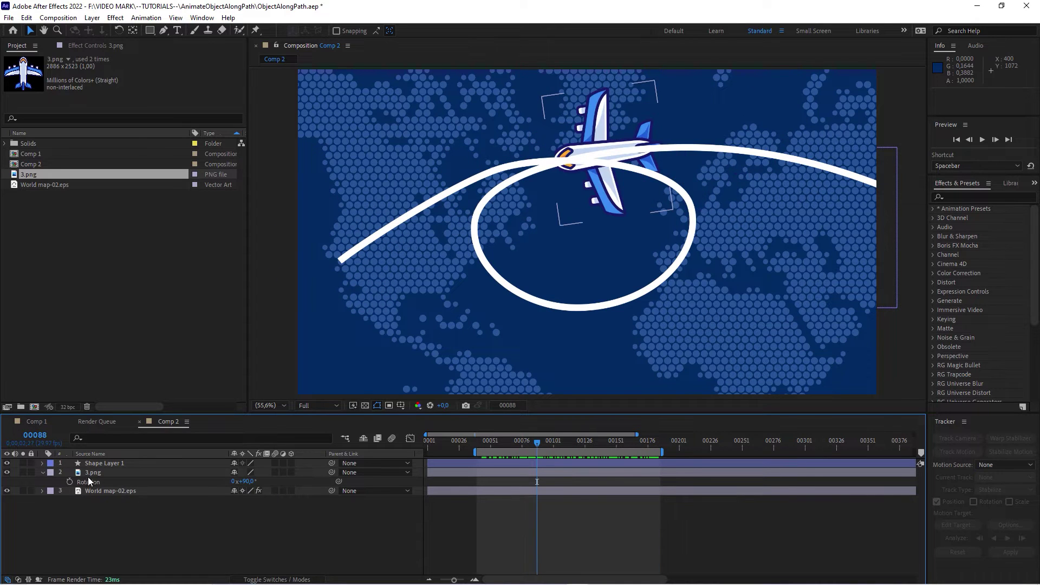
Step: Move Shape Layer 1 below 3.png so the plane is drawn over the path
{"action": "left_click", "coordinate": [179, 474]}
{"action": "left_click_drag", "start_coordinate": [108, 463], "coordinate": [111, 483]}
{"action": "left_click", "coordinate": [574, 527]}
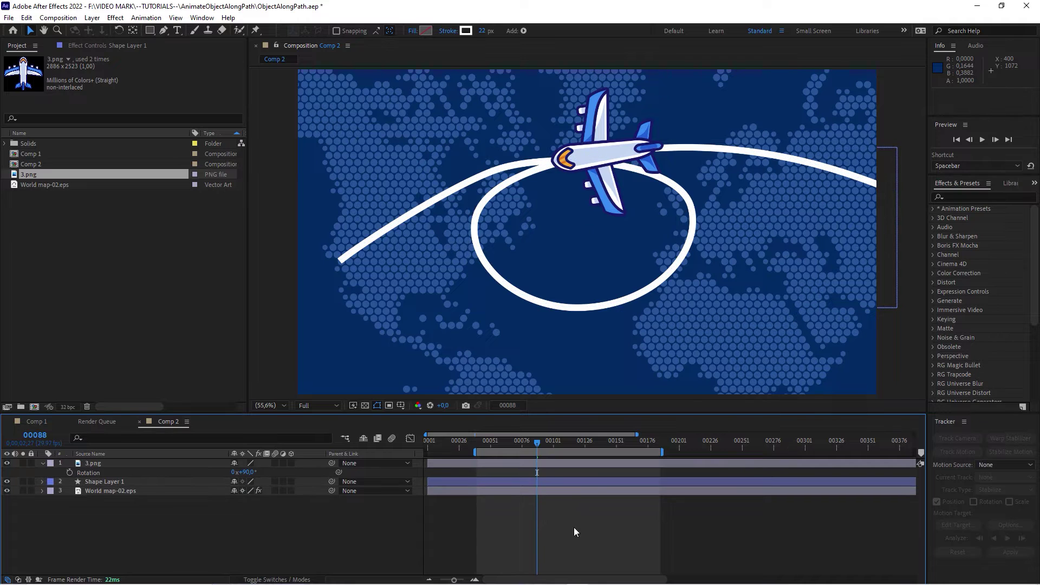
{"action": "left_click_drag", "start_coordinate": [492, 442], "coordinate": [617, 480]}
Step: Add Dashes to Shape Layer 1's Stroke 1, giving a dash length of 40
{"action": "left_click", "coordinate": [606, 481]}
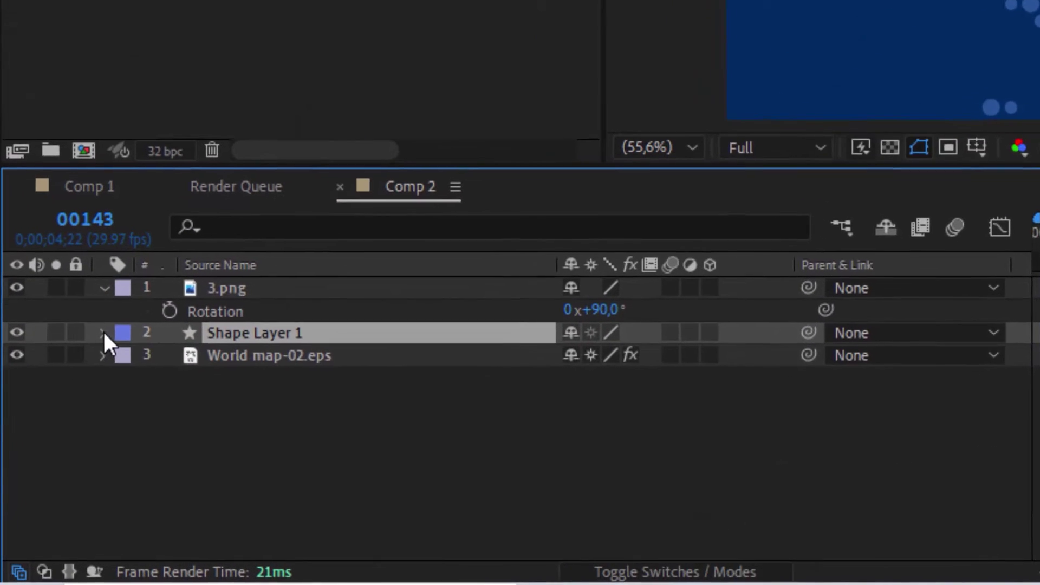
{"action": "left_click", "coordinate": [42, 482]}
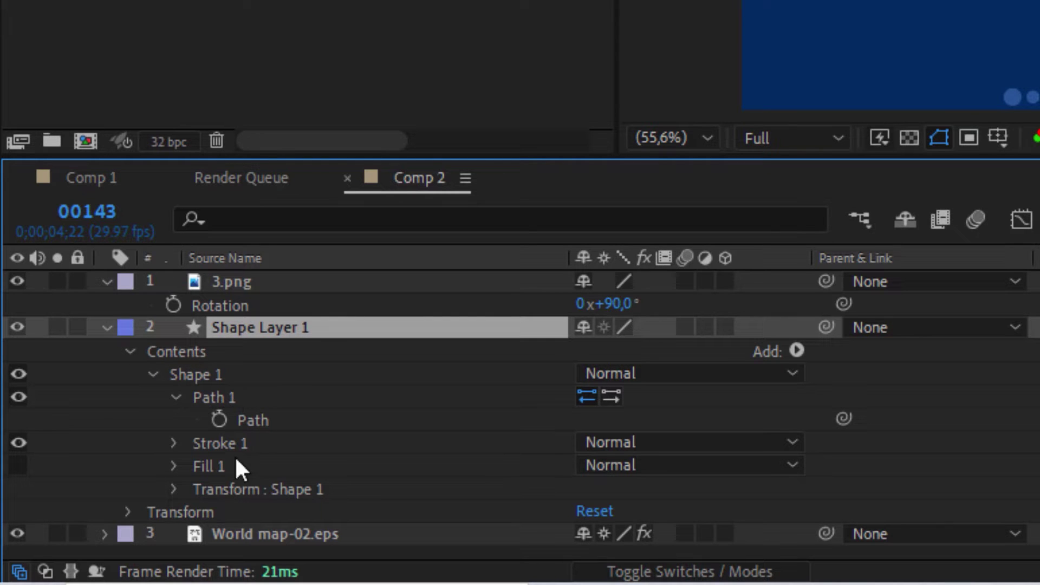
{"action": "left_click", "coordinate": [213, 442]}
{"action": "left_click", "coordinate": [174, 443]}
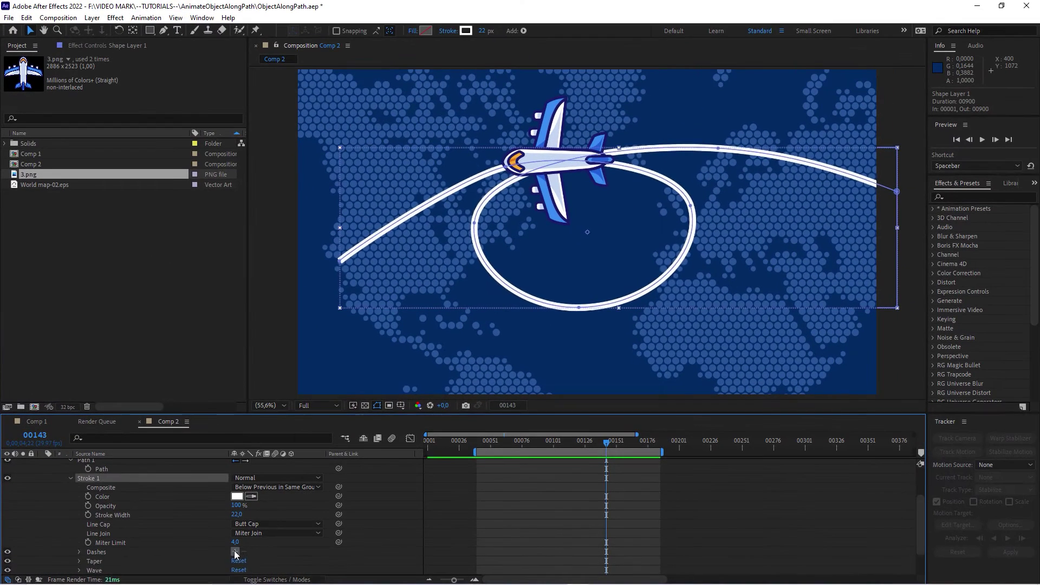
{"action": "left_click", "coordinate": [236, 552]}
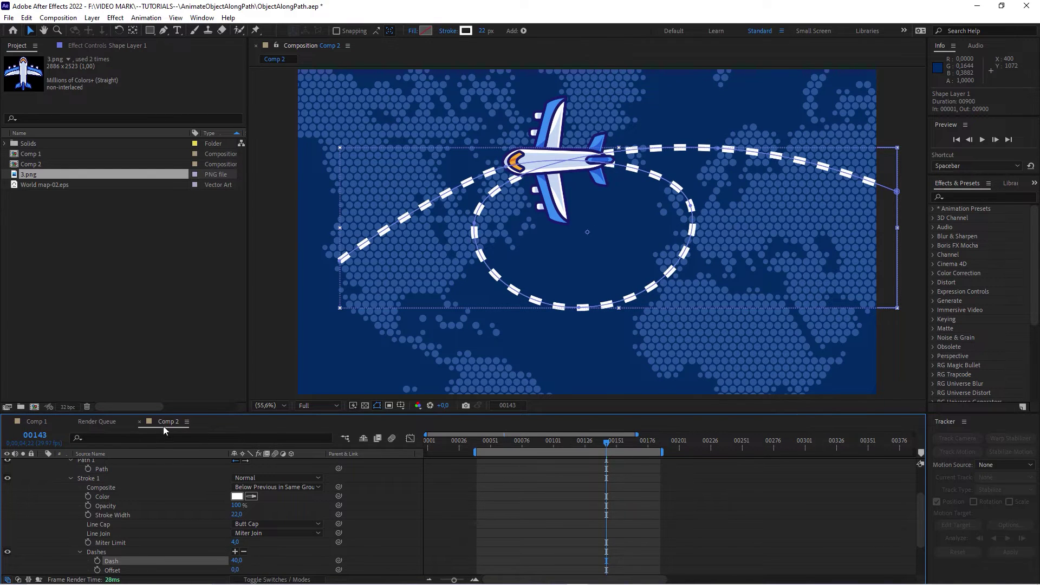
{"action": "left_click", "coordinate": [653, 513]}
{"action": "left_click_drag", "start_coordinate": [515, 442], "coordinate": [506, 481]}
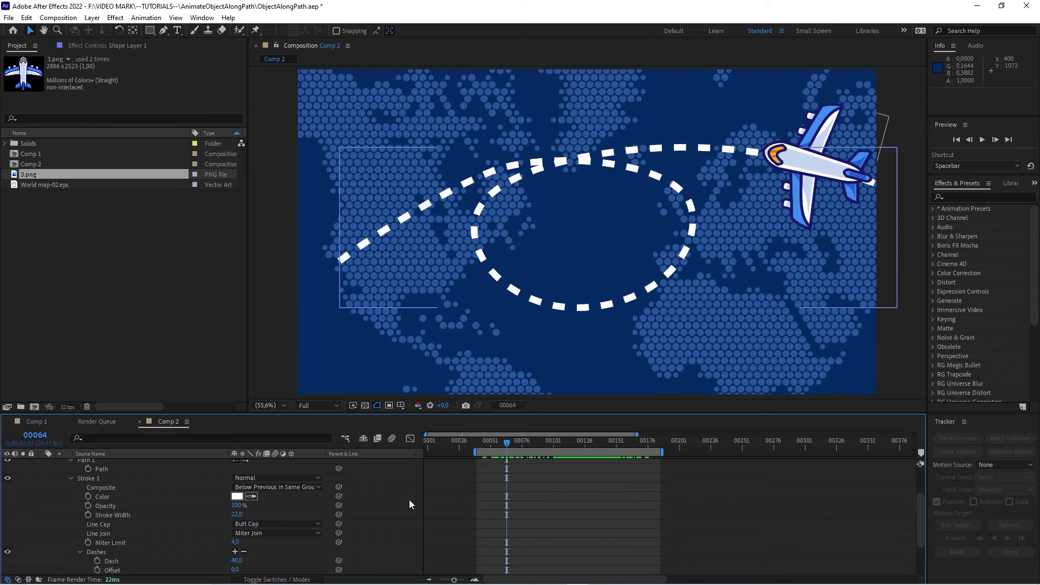
Step: Add Trim Paths 1 to Shape Layer 1 and expose its Start, End and Offset settings
{"action": "scroll", "coordinate": [523, 516], "scroll_direction": "up", "scroll_amount": 2}
{"action": "left_click", "coordinate": [60, 470]}
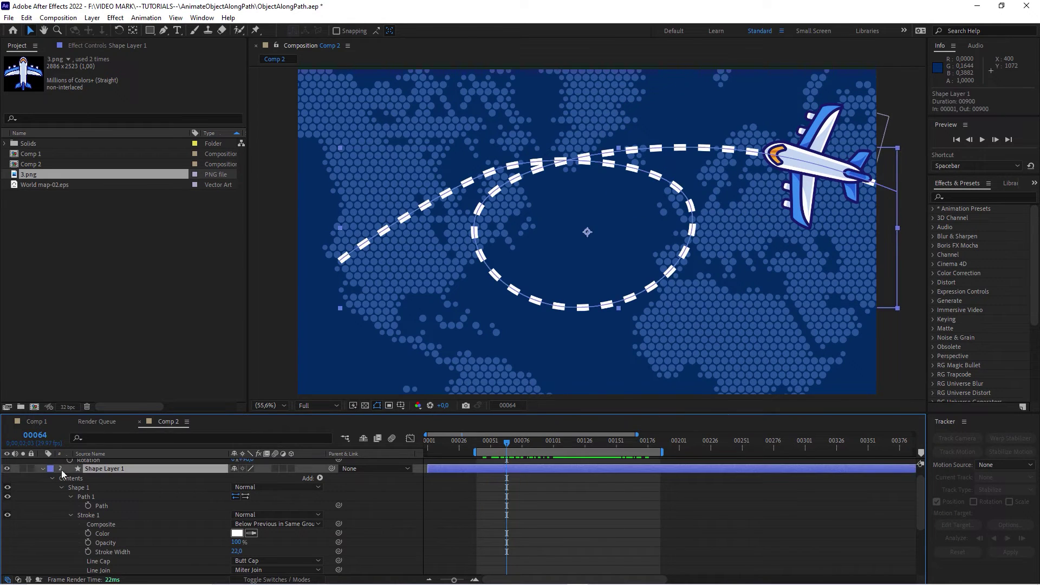
{"action": "left_click", "coordinate": [44, 469]}
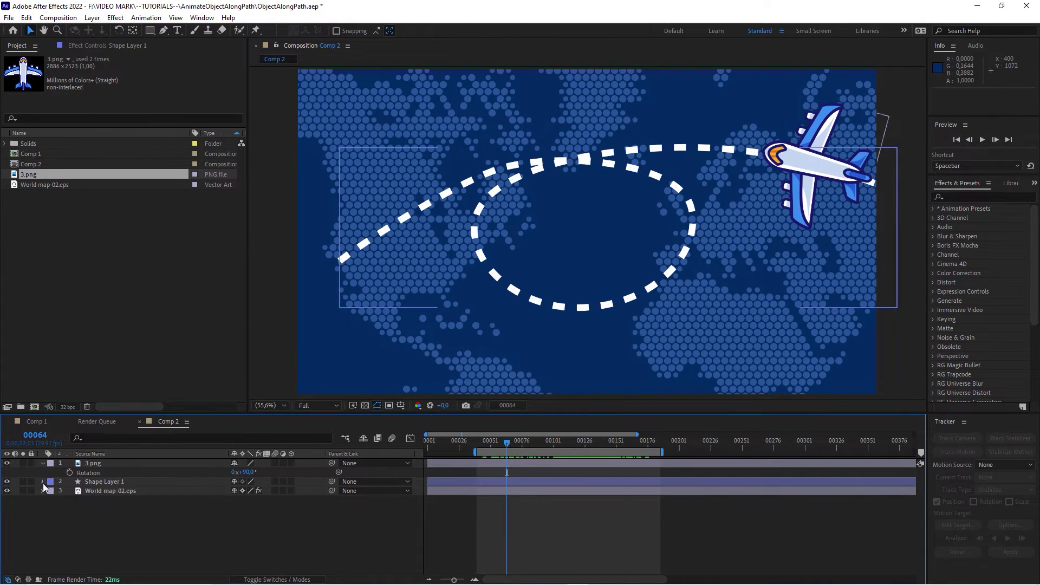
{"action": "left_click", "coordinate": [43, 482]}
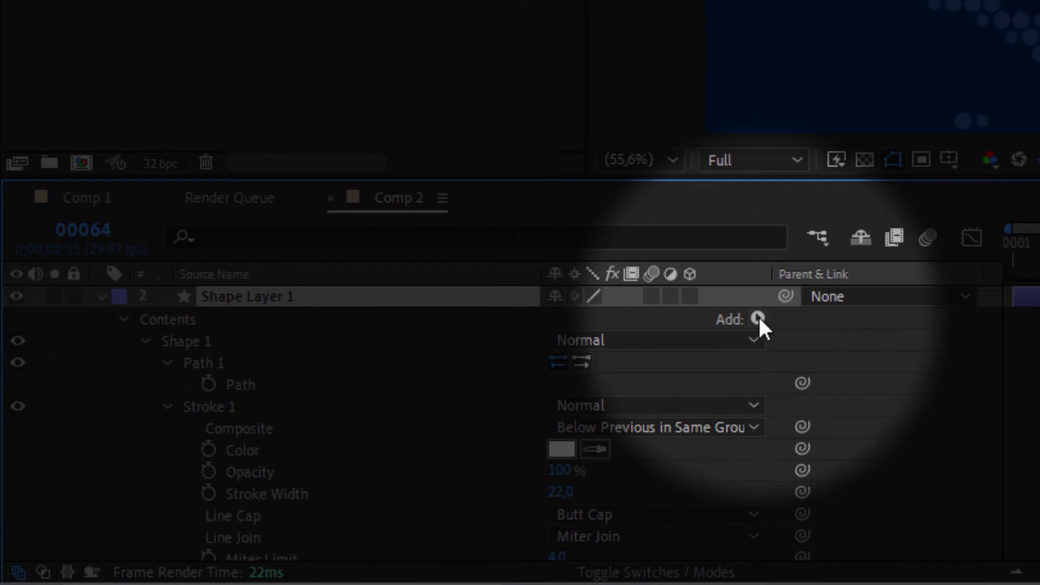
{"action": "left_click", "coordinate": [757, 319]}
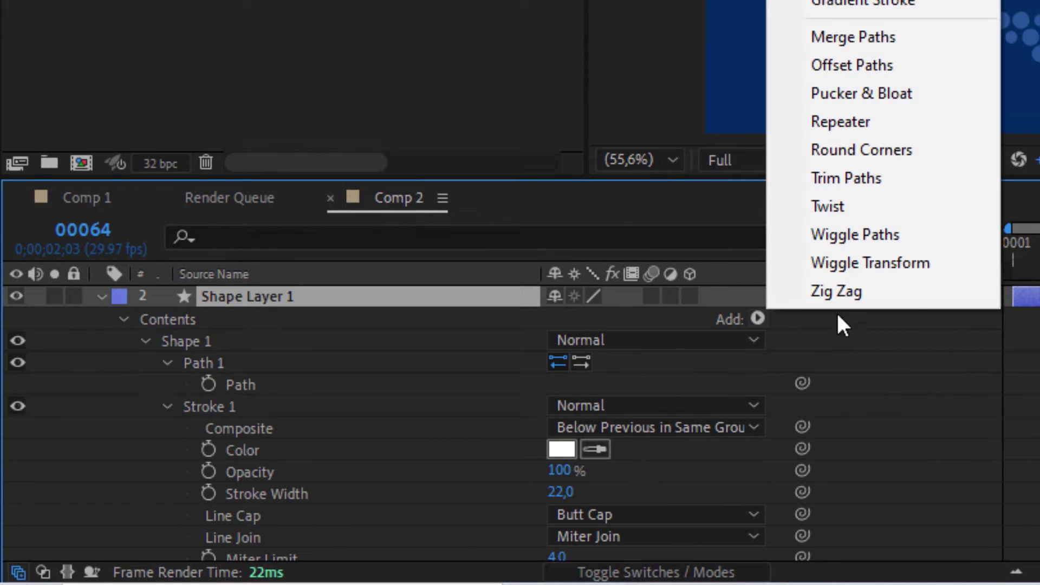
{"action": "left_click", "coordinate": [899, 180]}
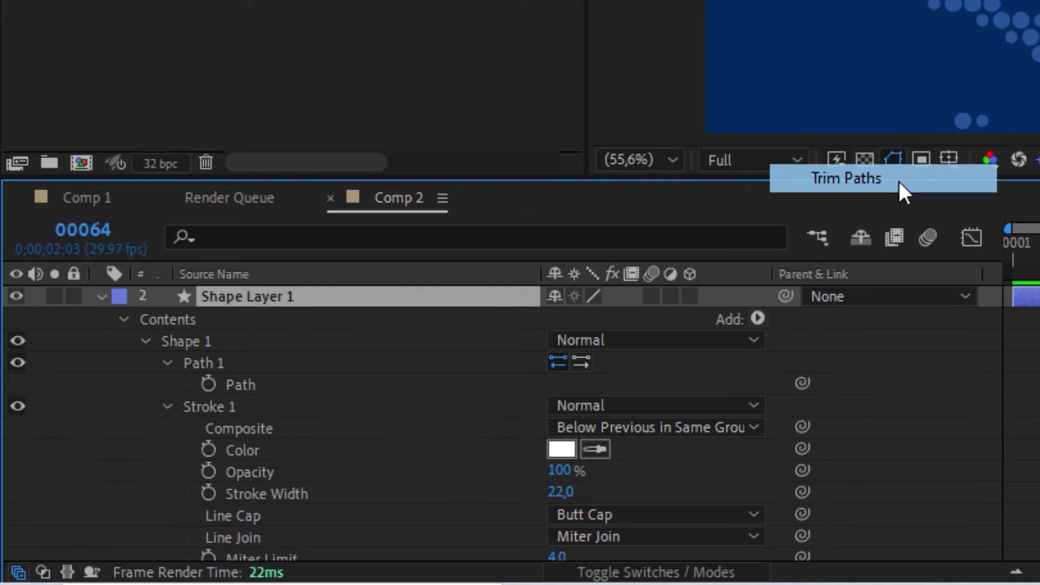
{"action": "scroll", "coordinate": [441, 389], "scroll_direction": "down", "scroll_amount": 1}
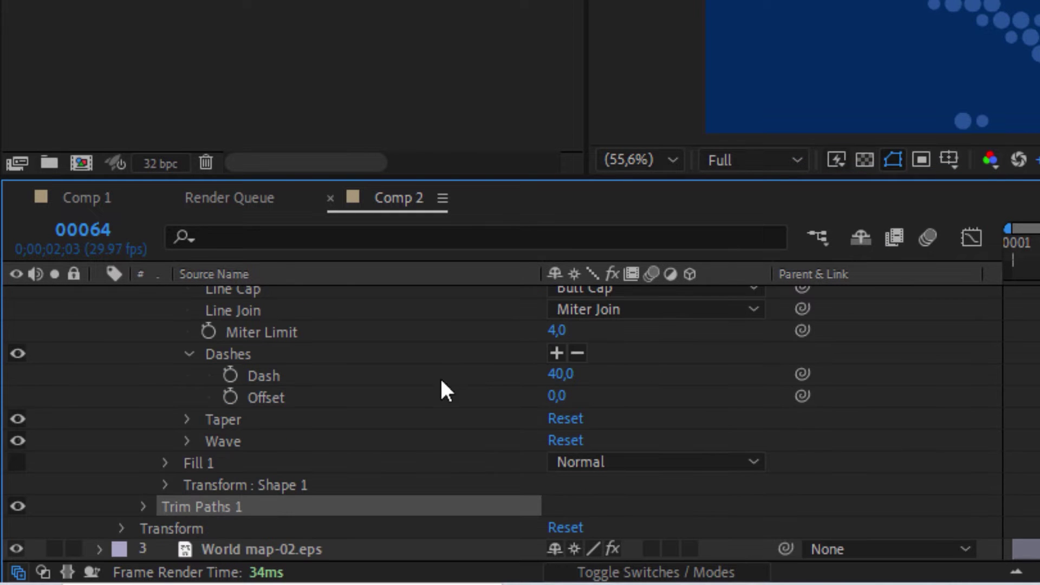
{"action": "left_click", "coordinate": [145, 505]}
{"action": "scroll", "coordinate": [98, 396], "scroll_direction": "down", "scroll_amount": 2}
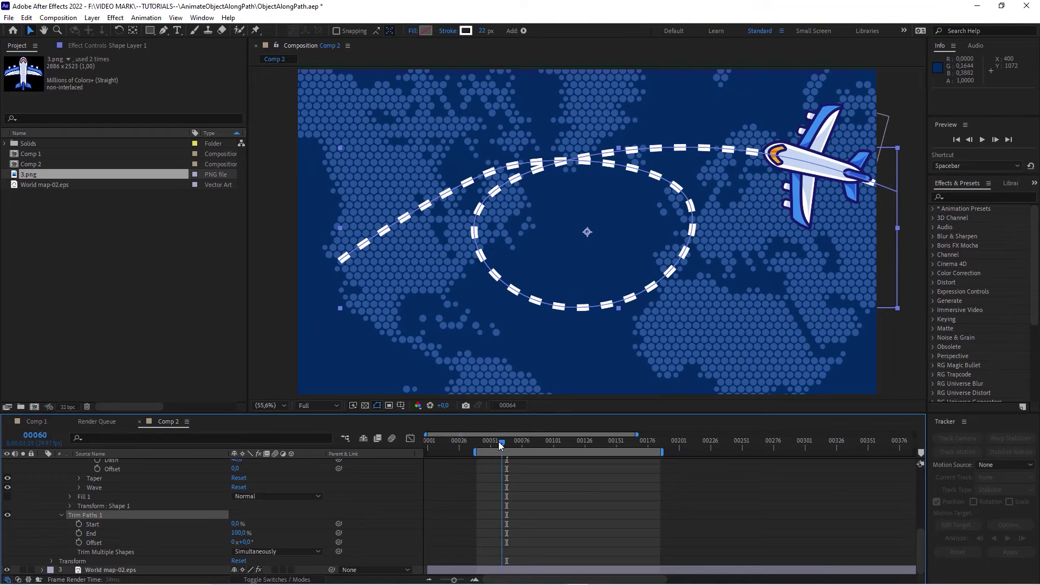
{"action": "left_click_drag", "start_coordinate": [506, 443], "coordinate": [477, 447]}
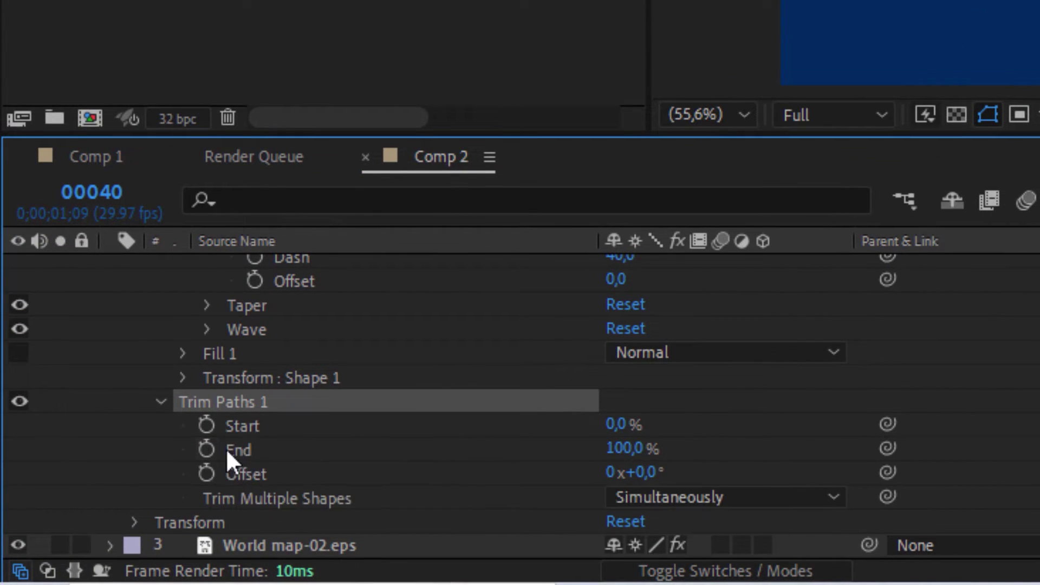
Step: Keyframe the Trim Paths End at 0% at the start of the flight
{"action": "left_click", "coordinate": [206, 449]}
{"action": "left_click", "coordinate": [624, 449]}
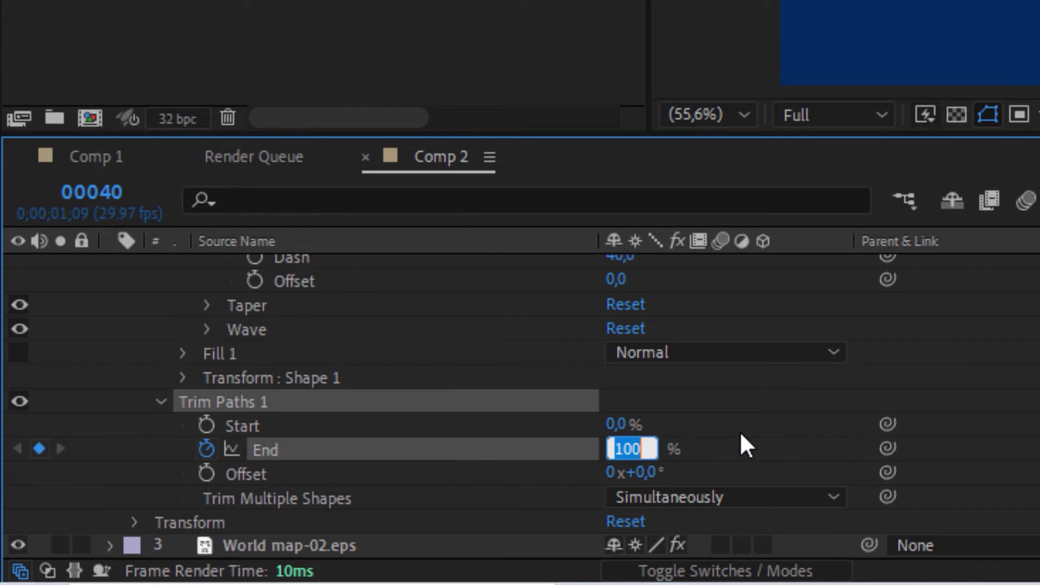
{"action": "type", "text": "0"}
{"action": "key", "text": "Return"}
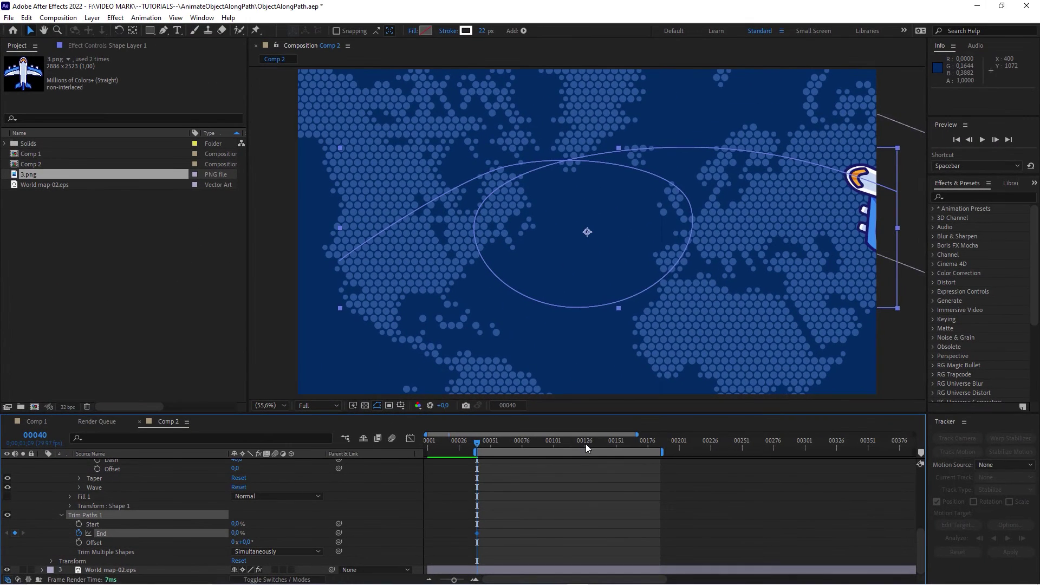
Step: Set End to 100% at the last frame, scrub to check the draw-on, and select both End keyframes
{"action": "left_click_drag", "start_coordinate": [586, 444], "coordinate": [657, 450]}
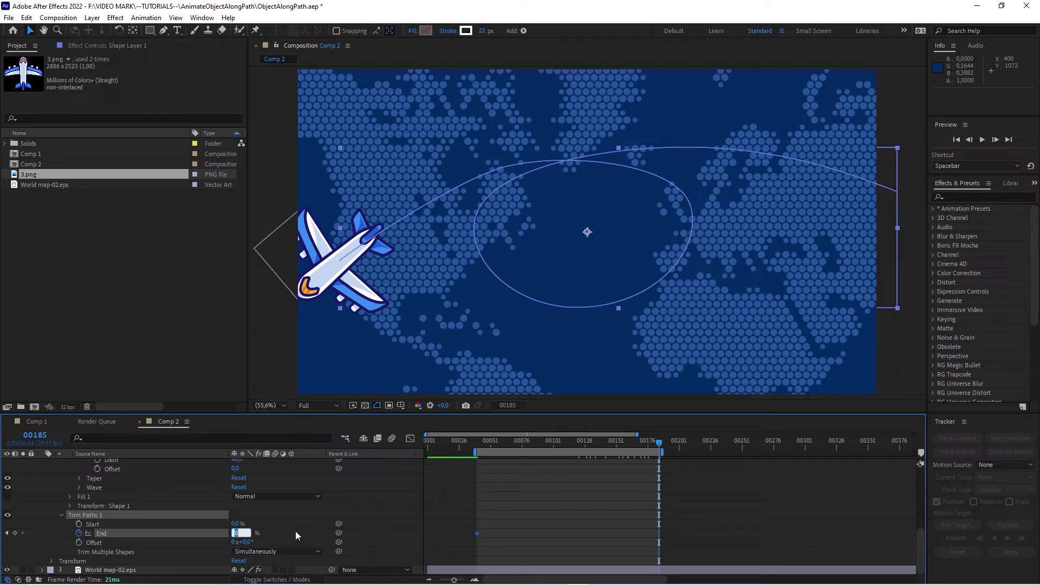
{"action": "type", "text": "100"}
{"action": "key", "text": "Return"}
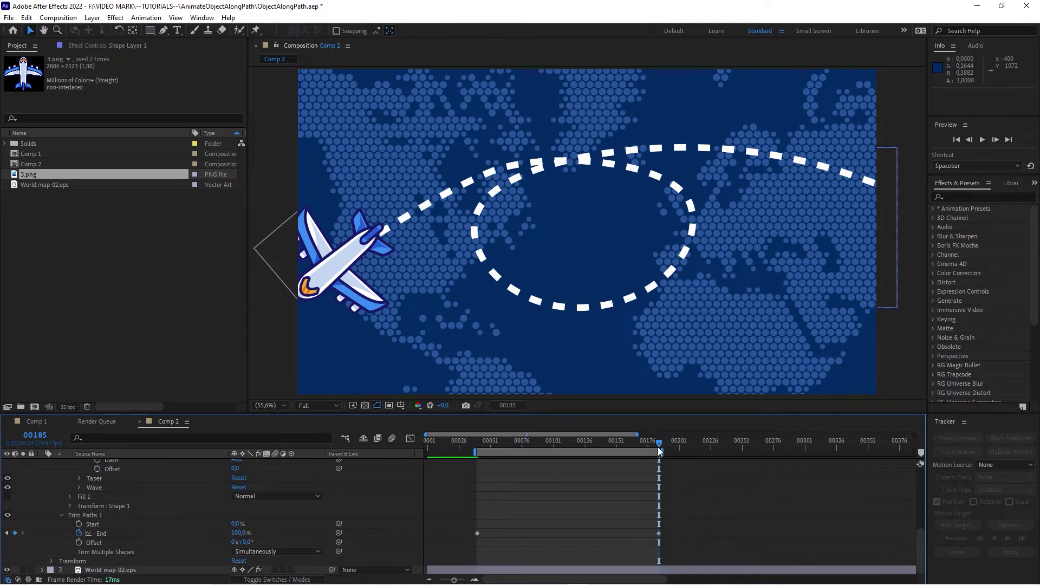
{"action": "left_click_drag", "start_coordinate": [644, 443], "coordinate": [543, 484]}
{"action": "left_click_drag", "start_coordinate": [677, 523], "coordinate": [448, 544]}
Step: Apply Easy Ease to both End keyframes and preview the flight from near the start
{"action": "right_click", "coordinate": [476, 534]}
{"action": "mouse_move", "coordinate": [546, 526]}
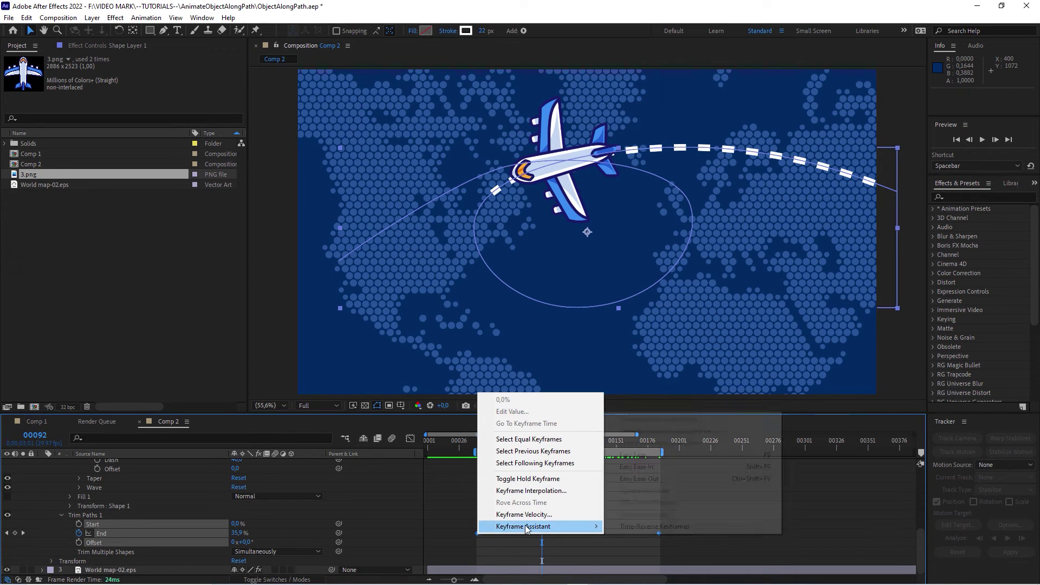
{"action": "left_click", "coordinate": [642, 459]}
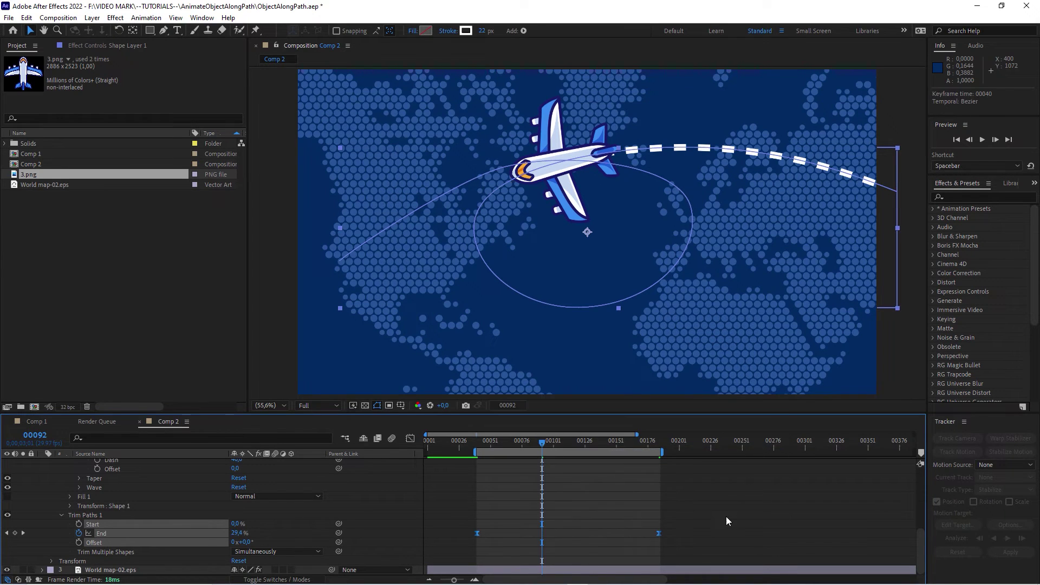
{"action": "left_click_drag", "start_coordinate": [482, 445], "coordinate": [492, 446]}
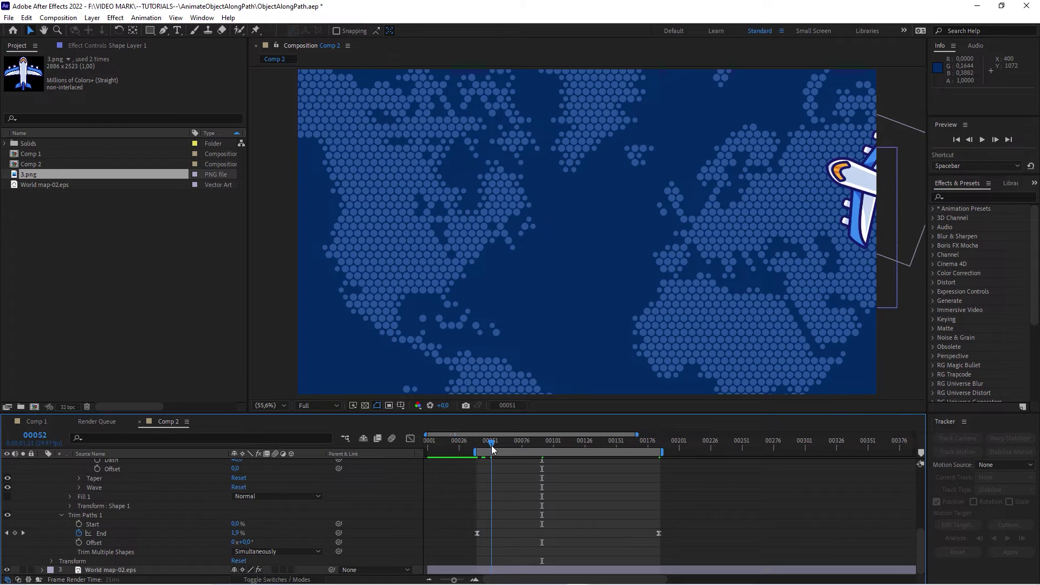
{"action": "key", "text": "space"}
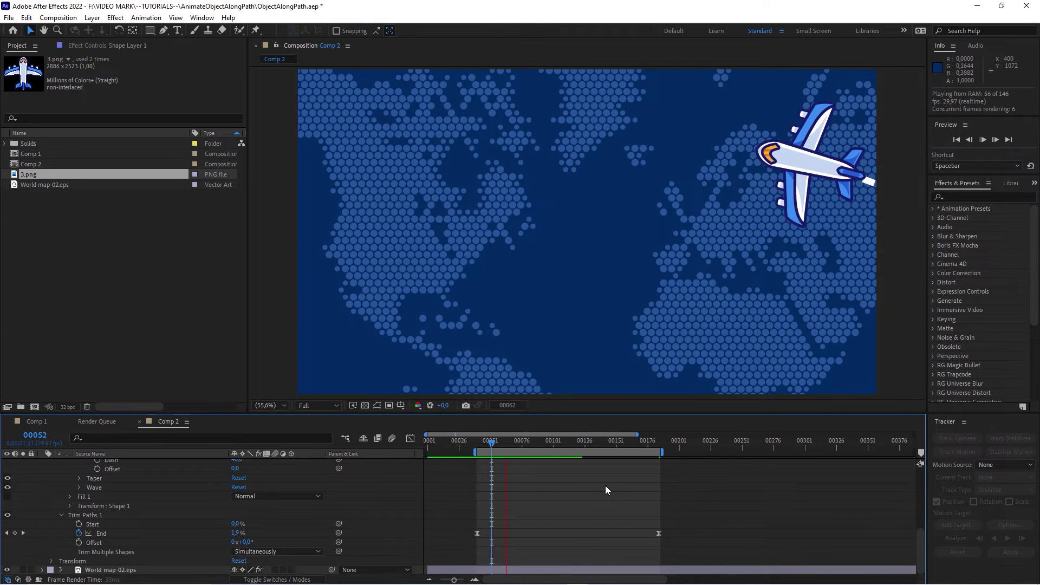